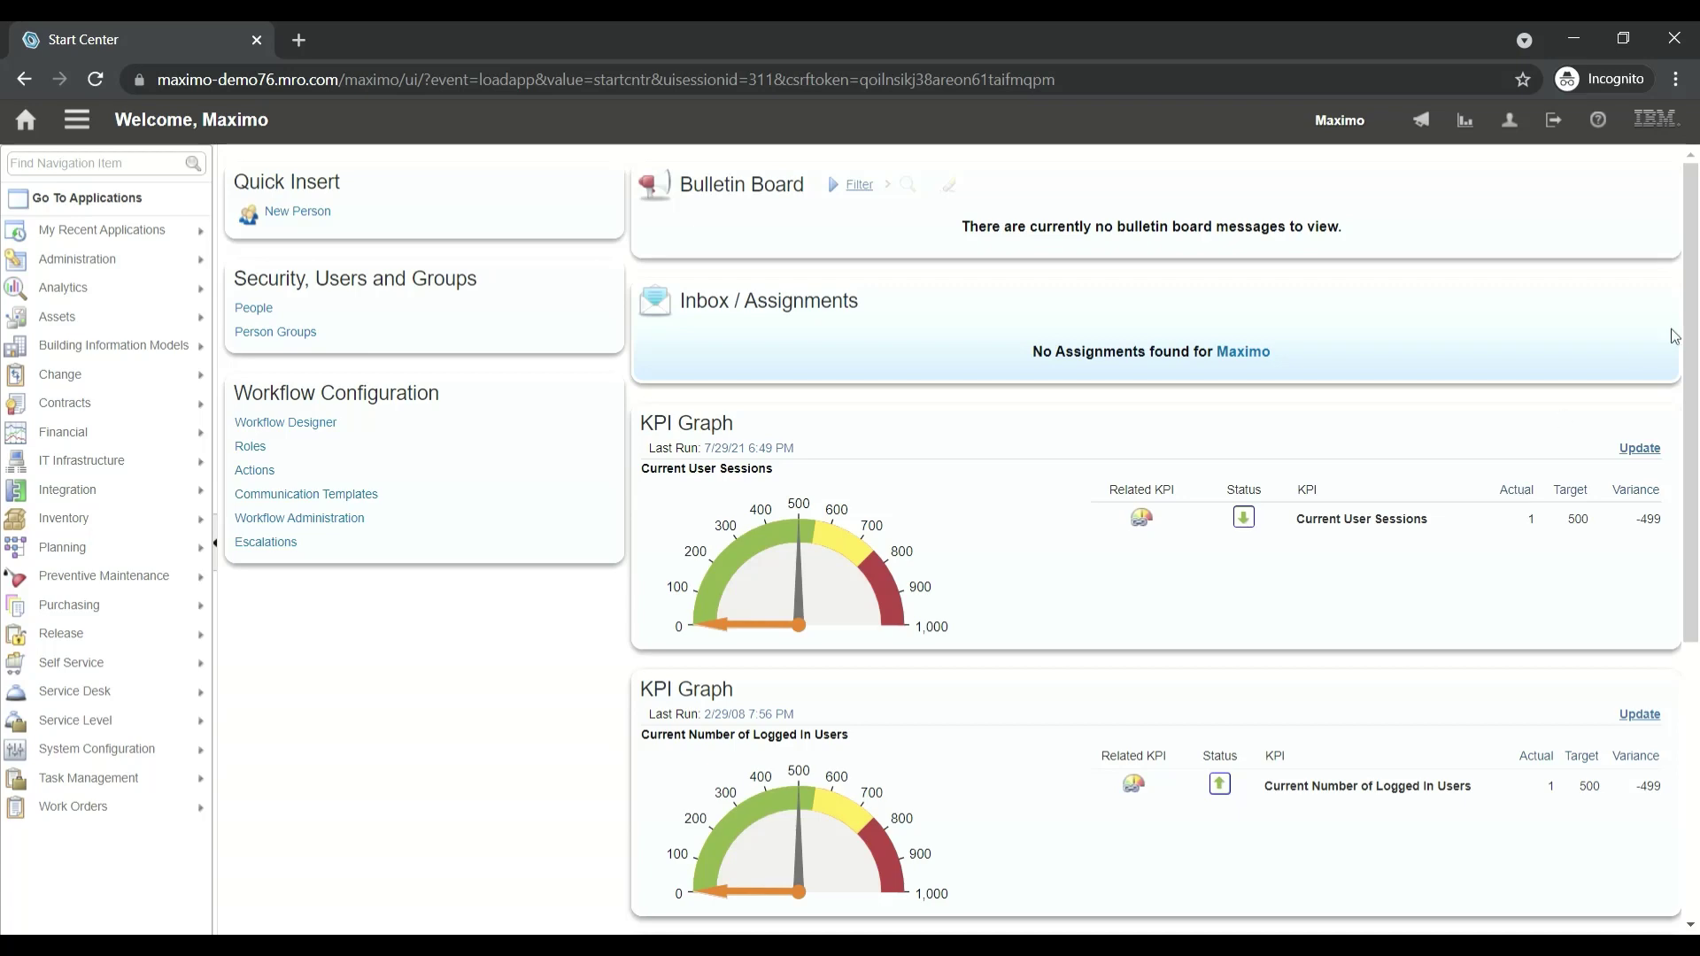
Start a new warranty contract with the description 'rotary pump warranty'
key(F11)
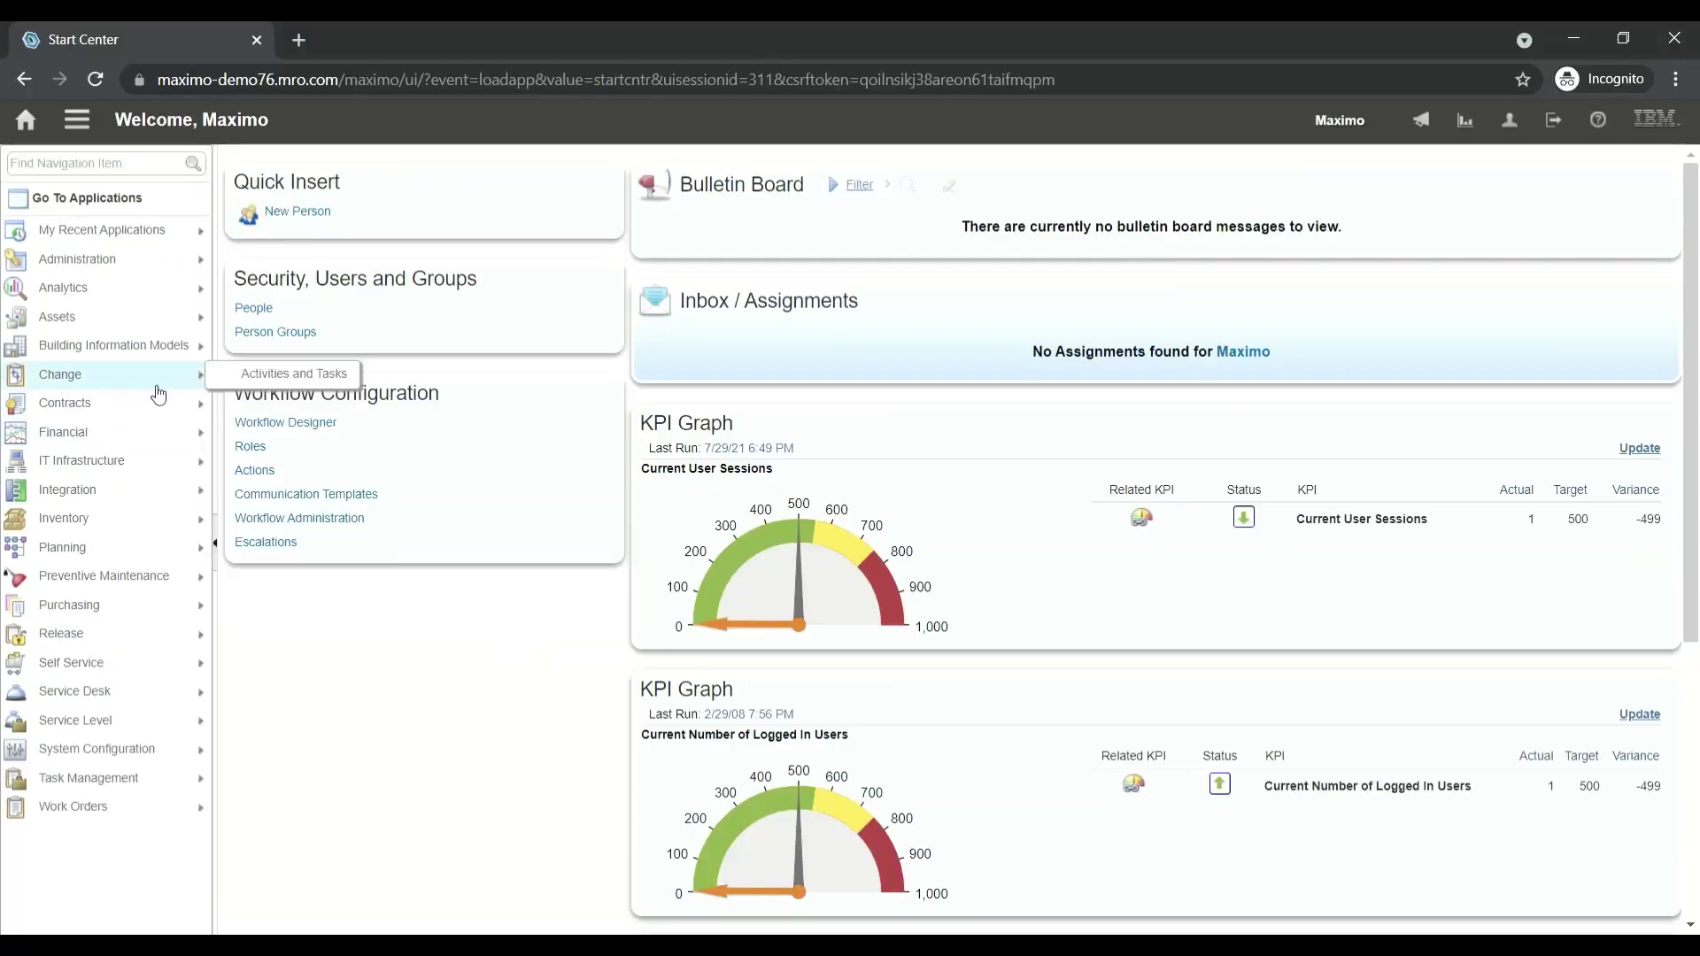
mouse_move(144, 307)
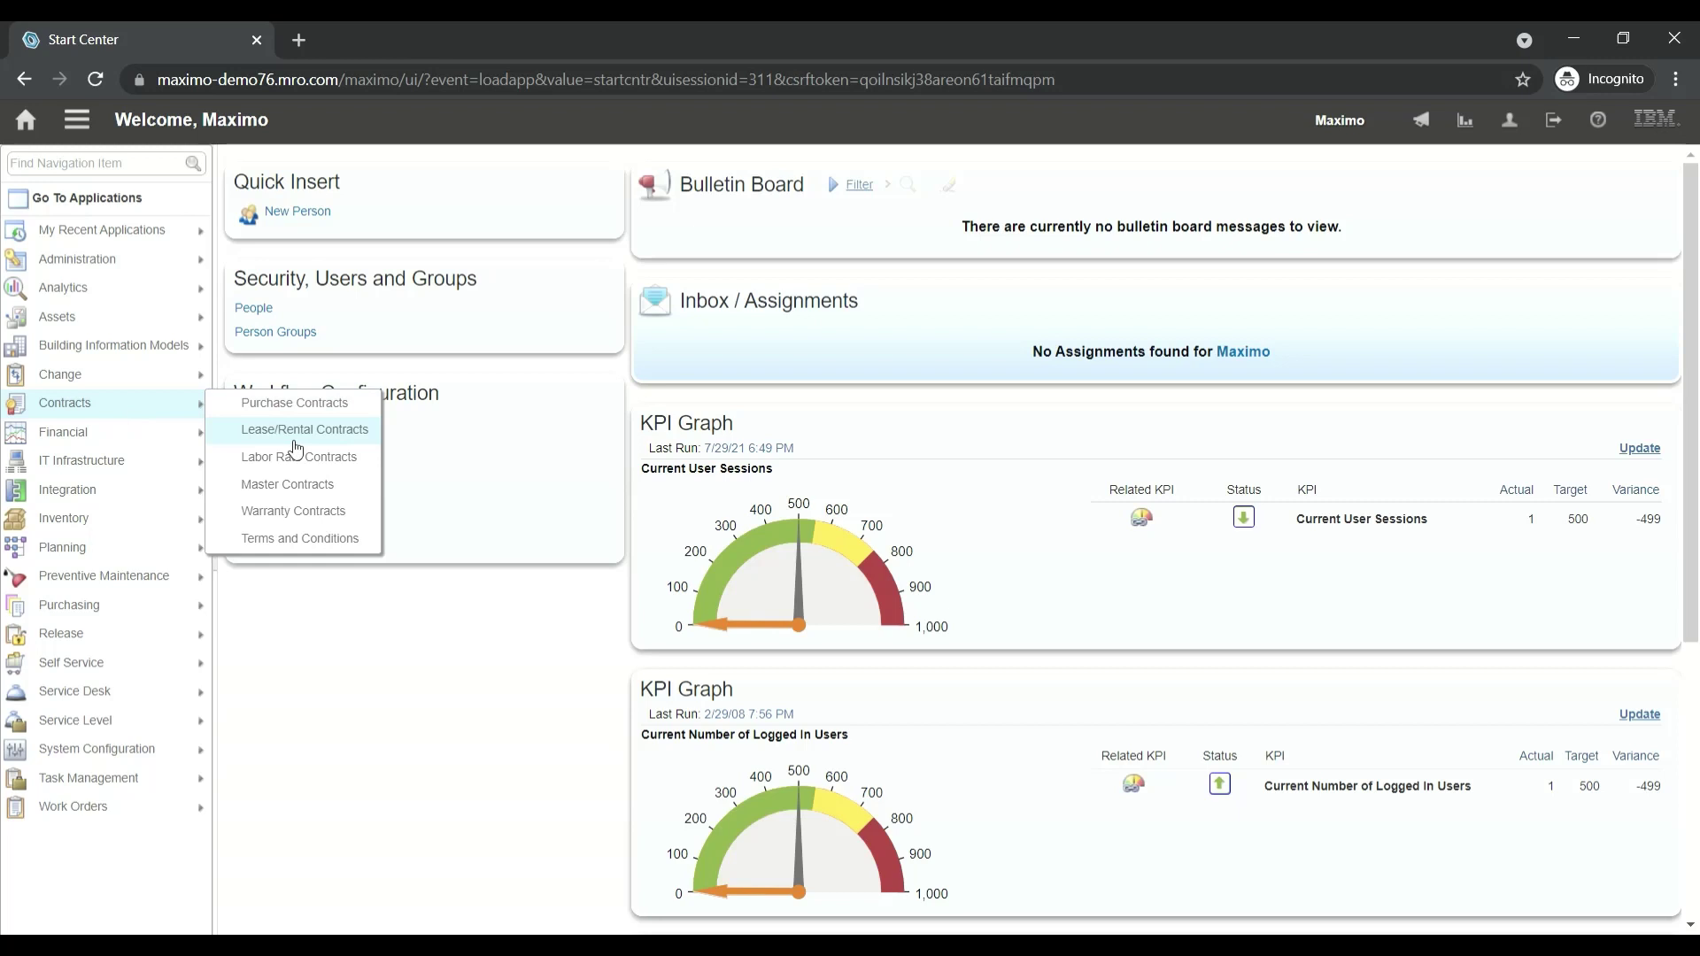
click(363, 519)
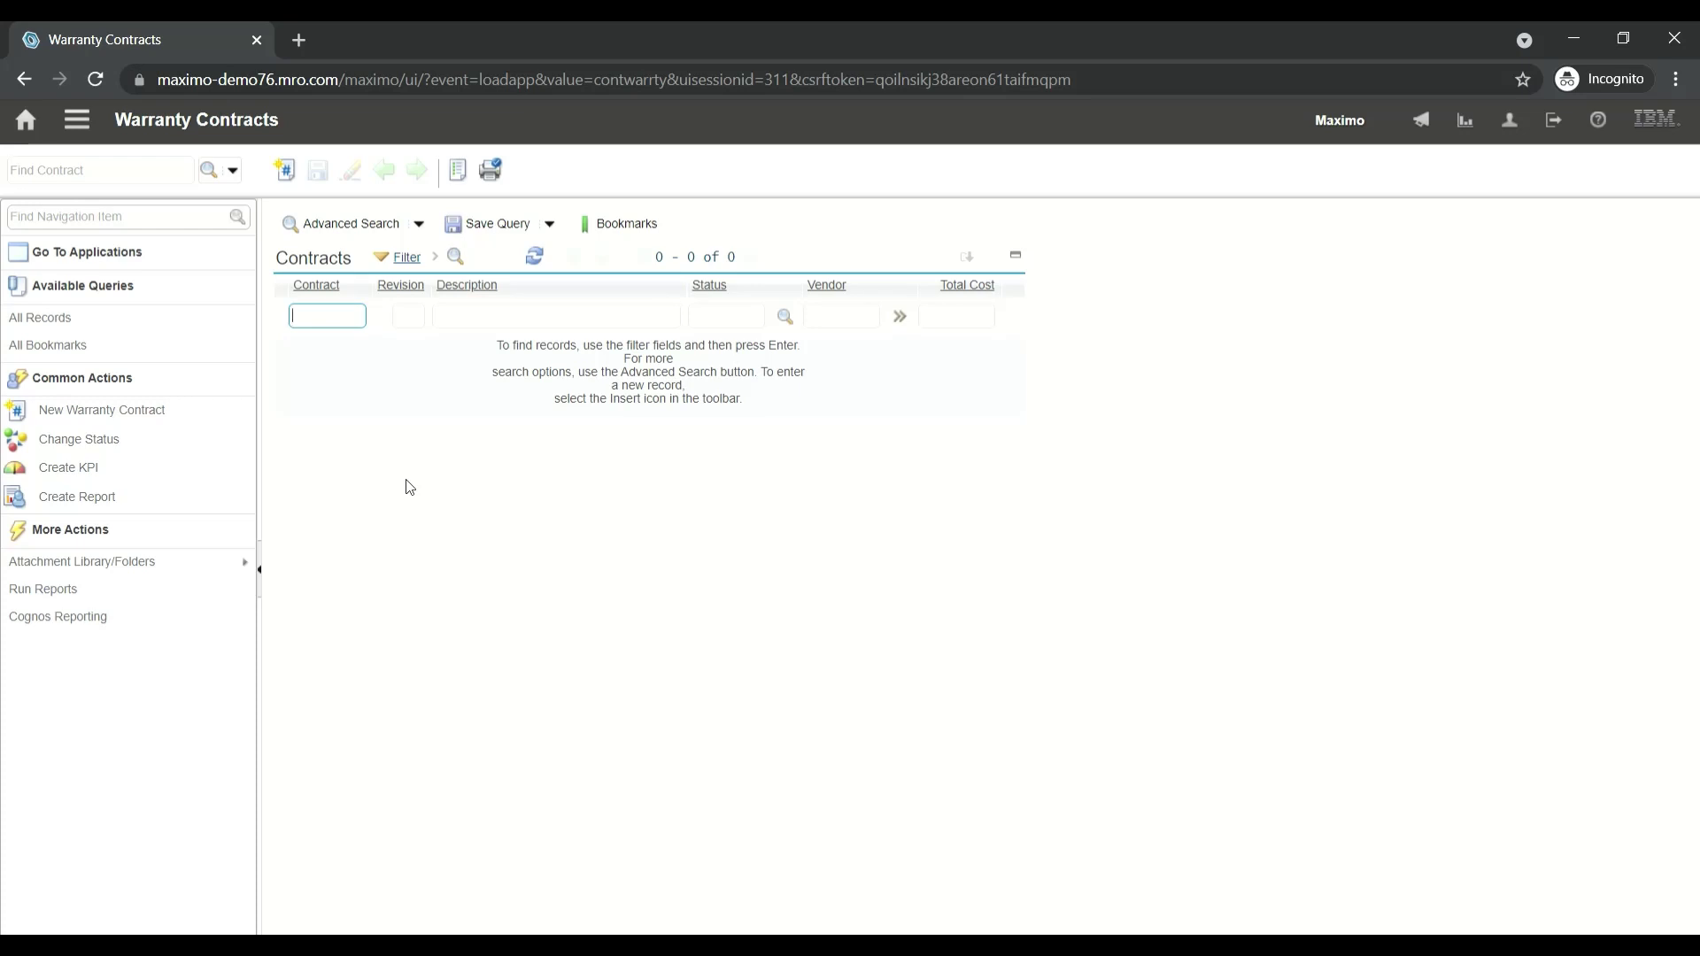
click(285, 170)
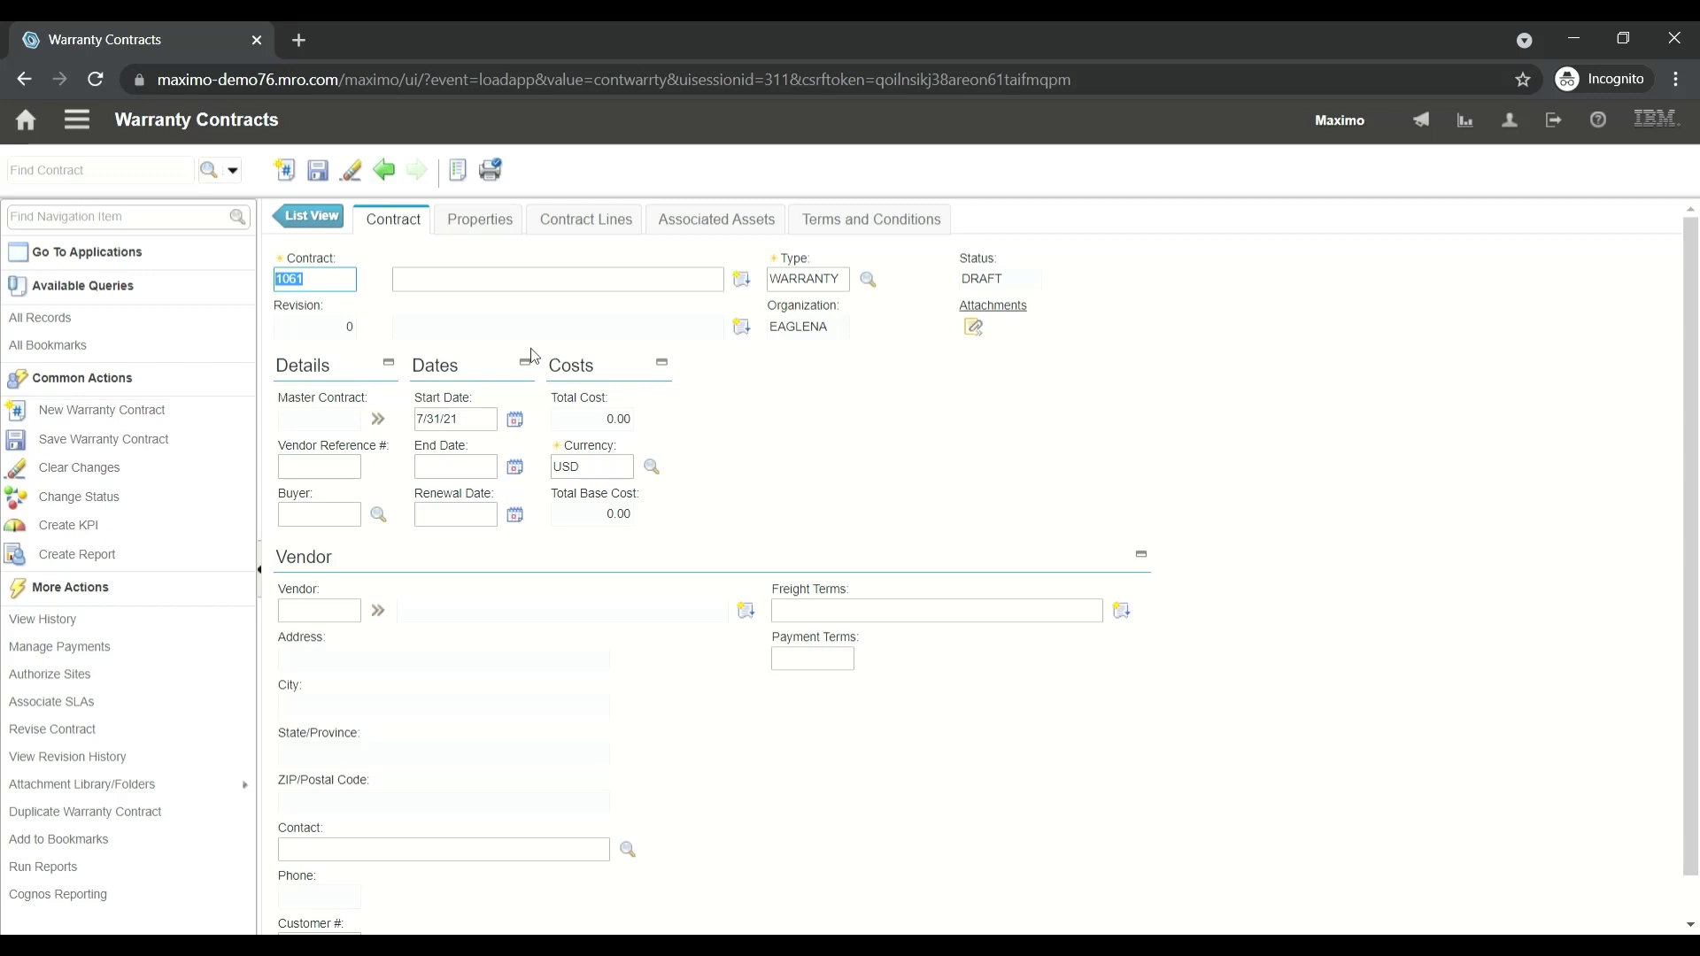
text(rotar)
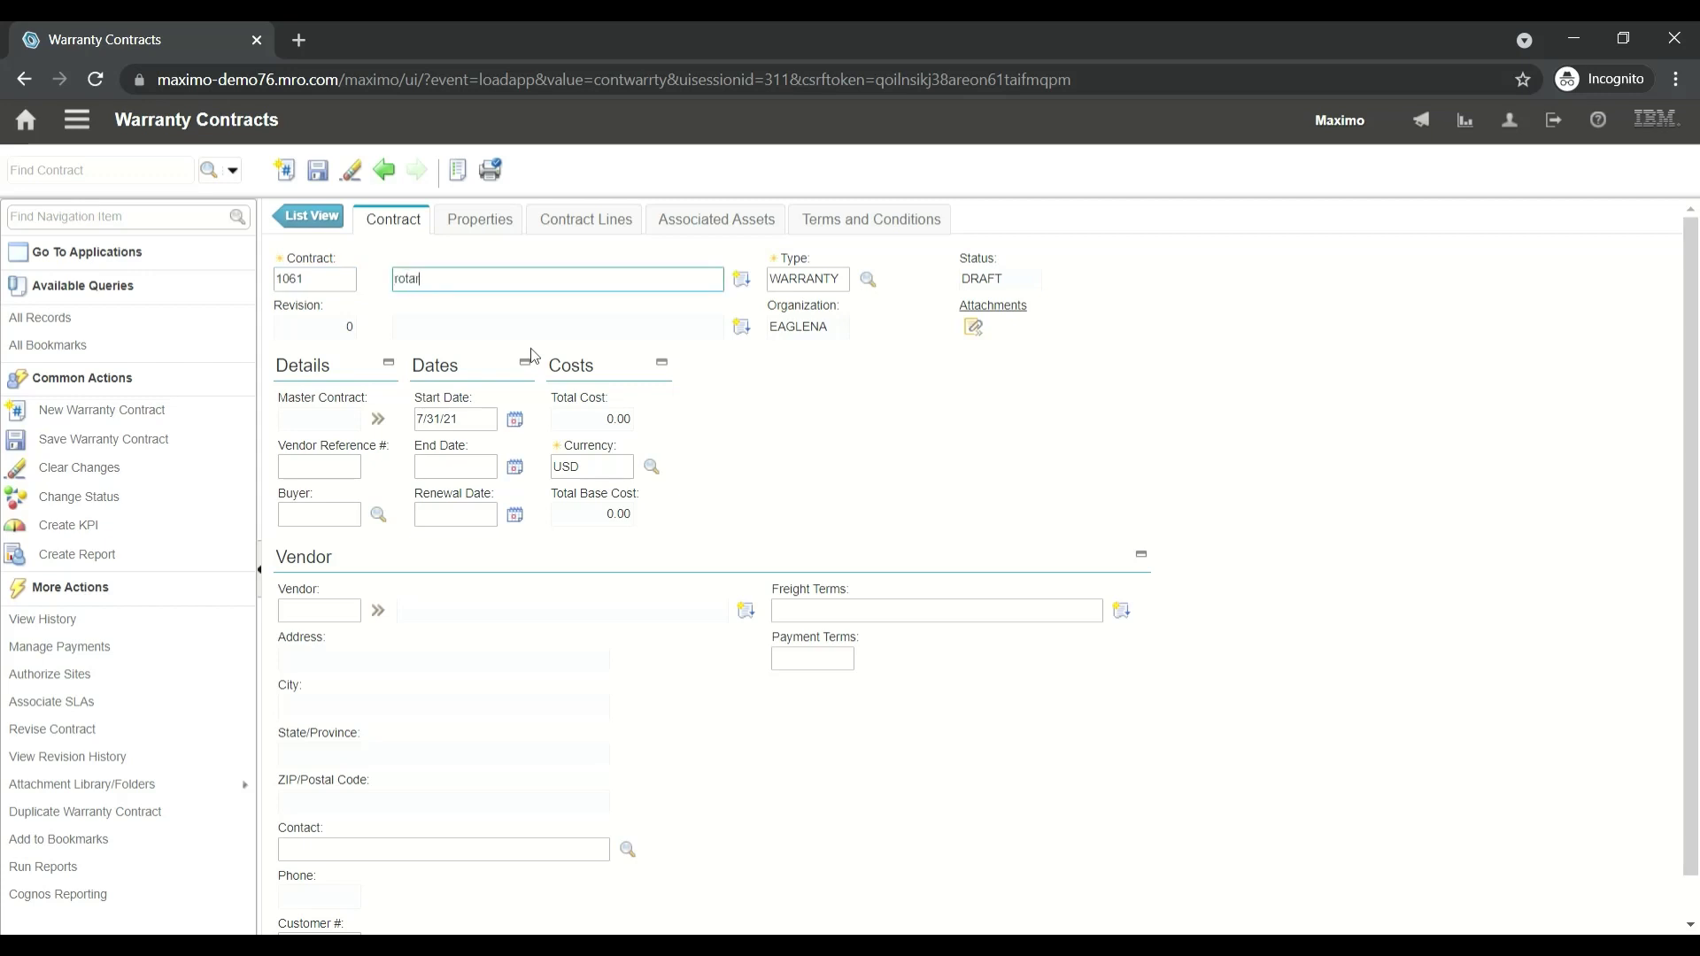
text(y pump warranty)
key(Tab)
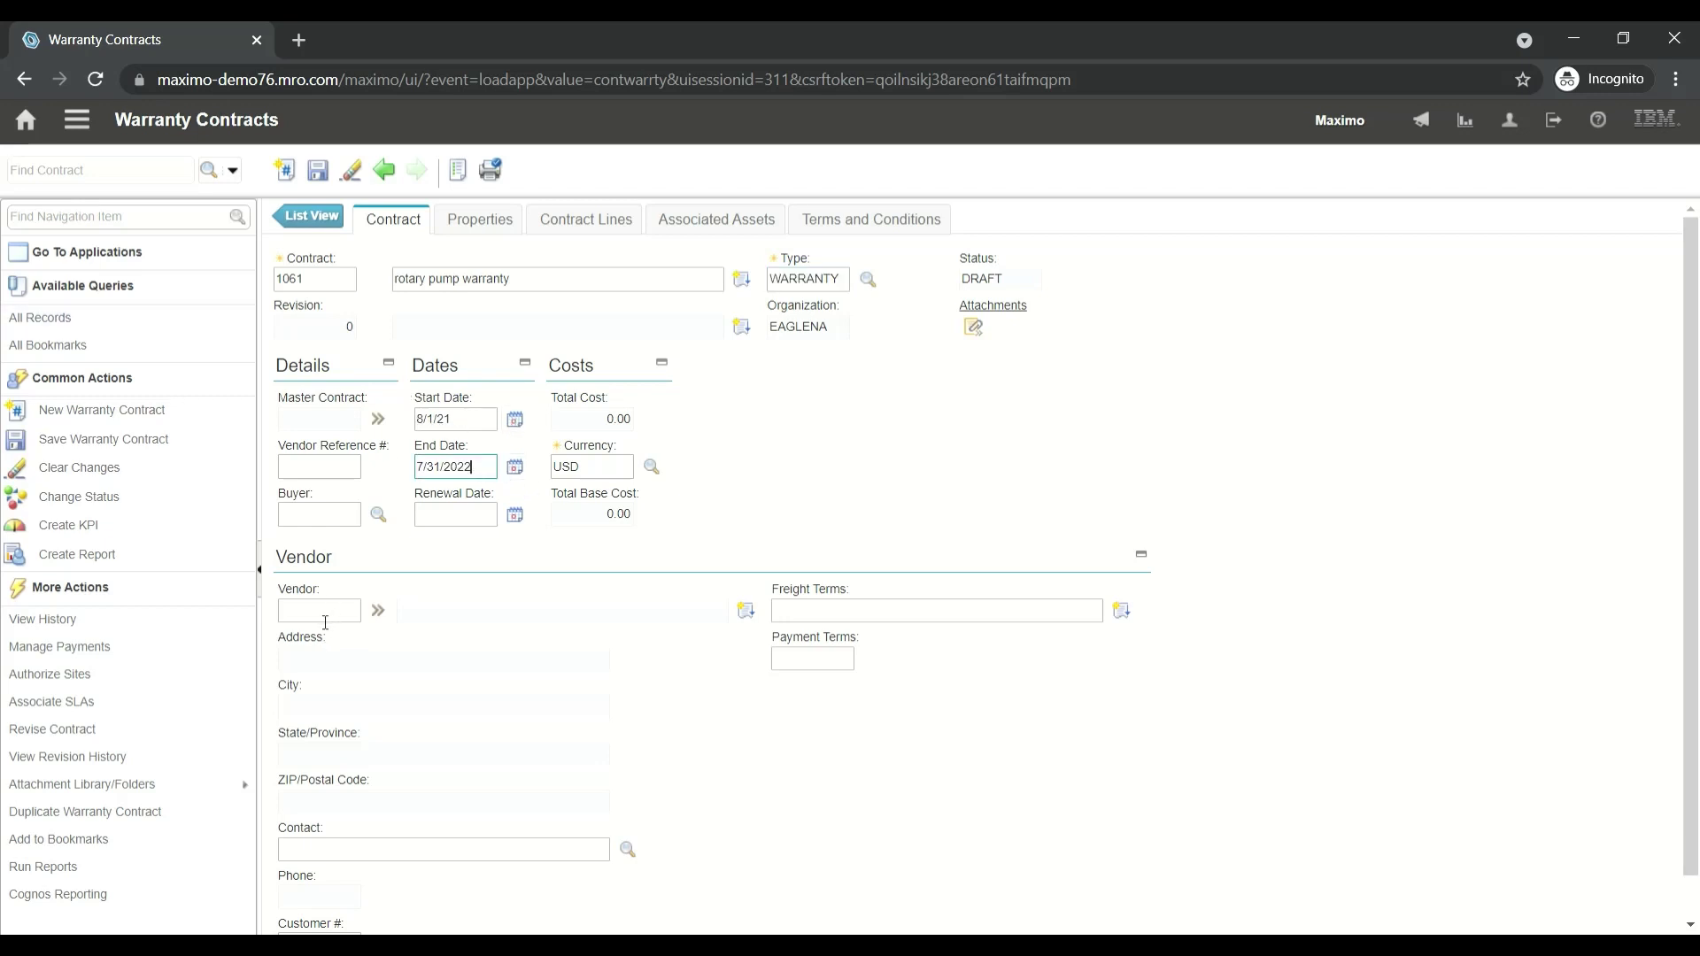
Set the renewal date to 6/30/22 and the vendor to IR, then save contract 1061
click(514, 515)
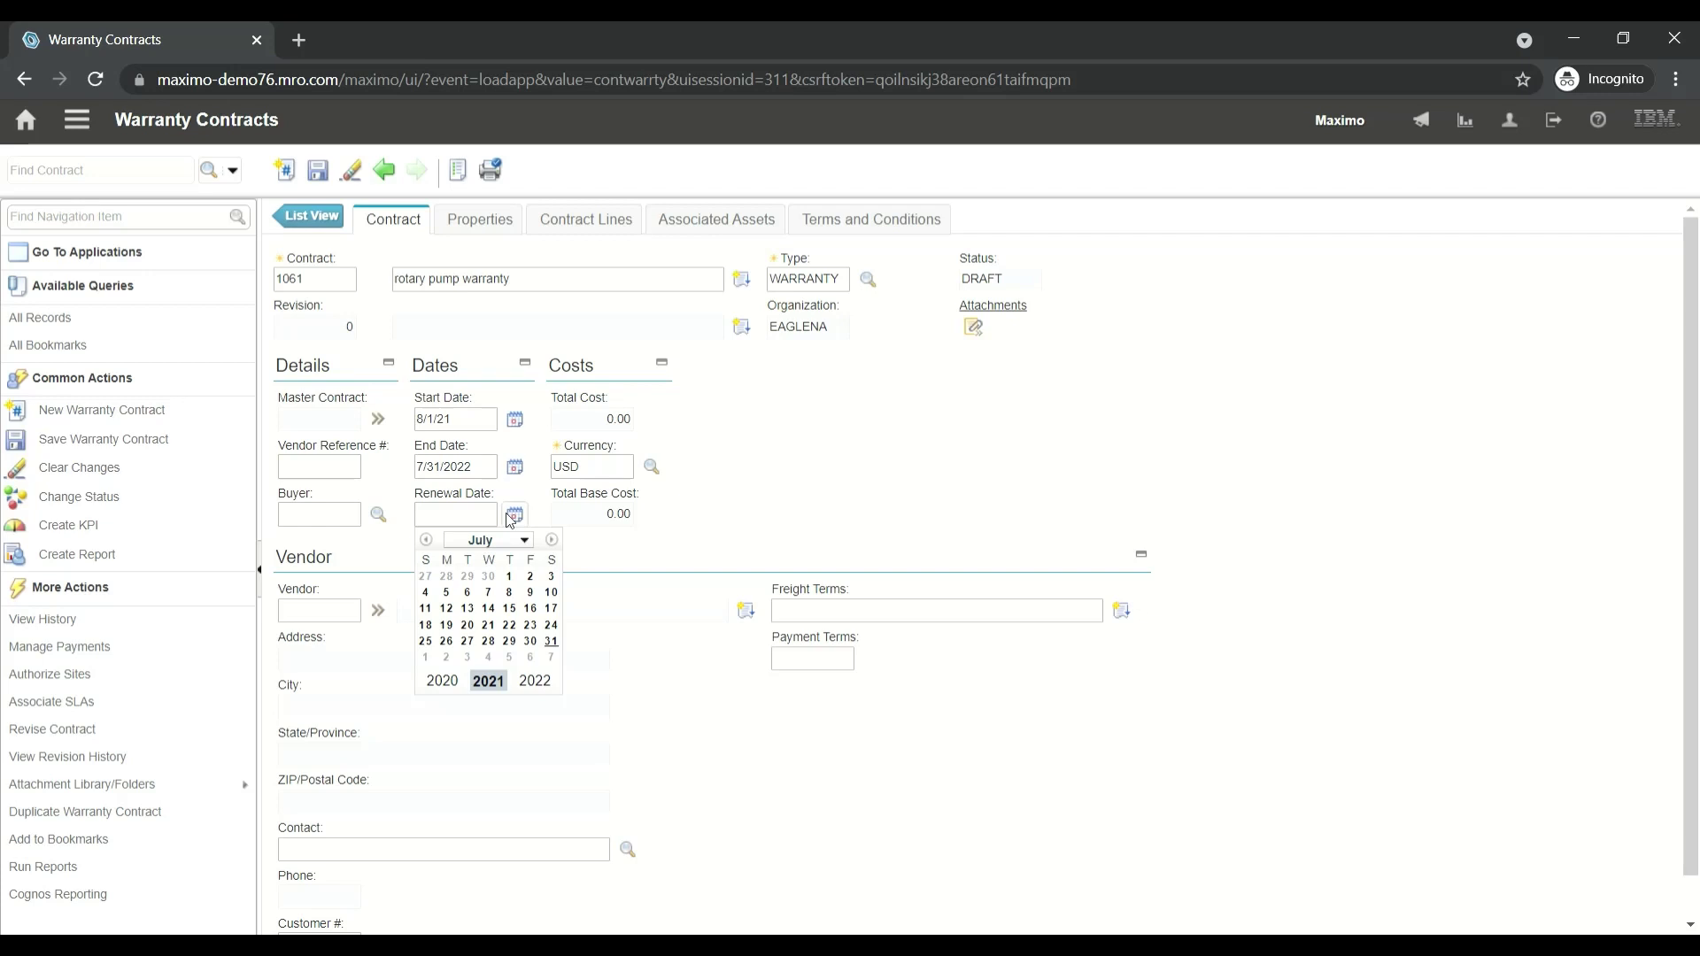
click(540, 682)
click(509, 576)
click(331, 611)
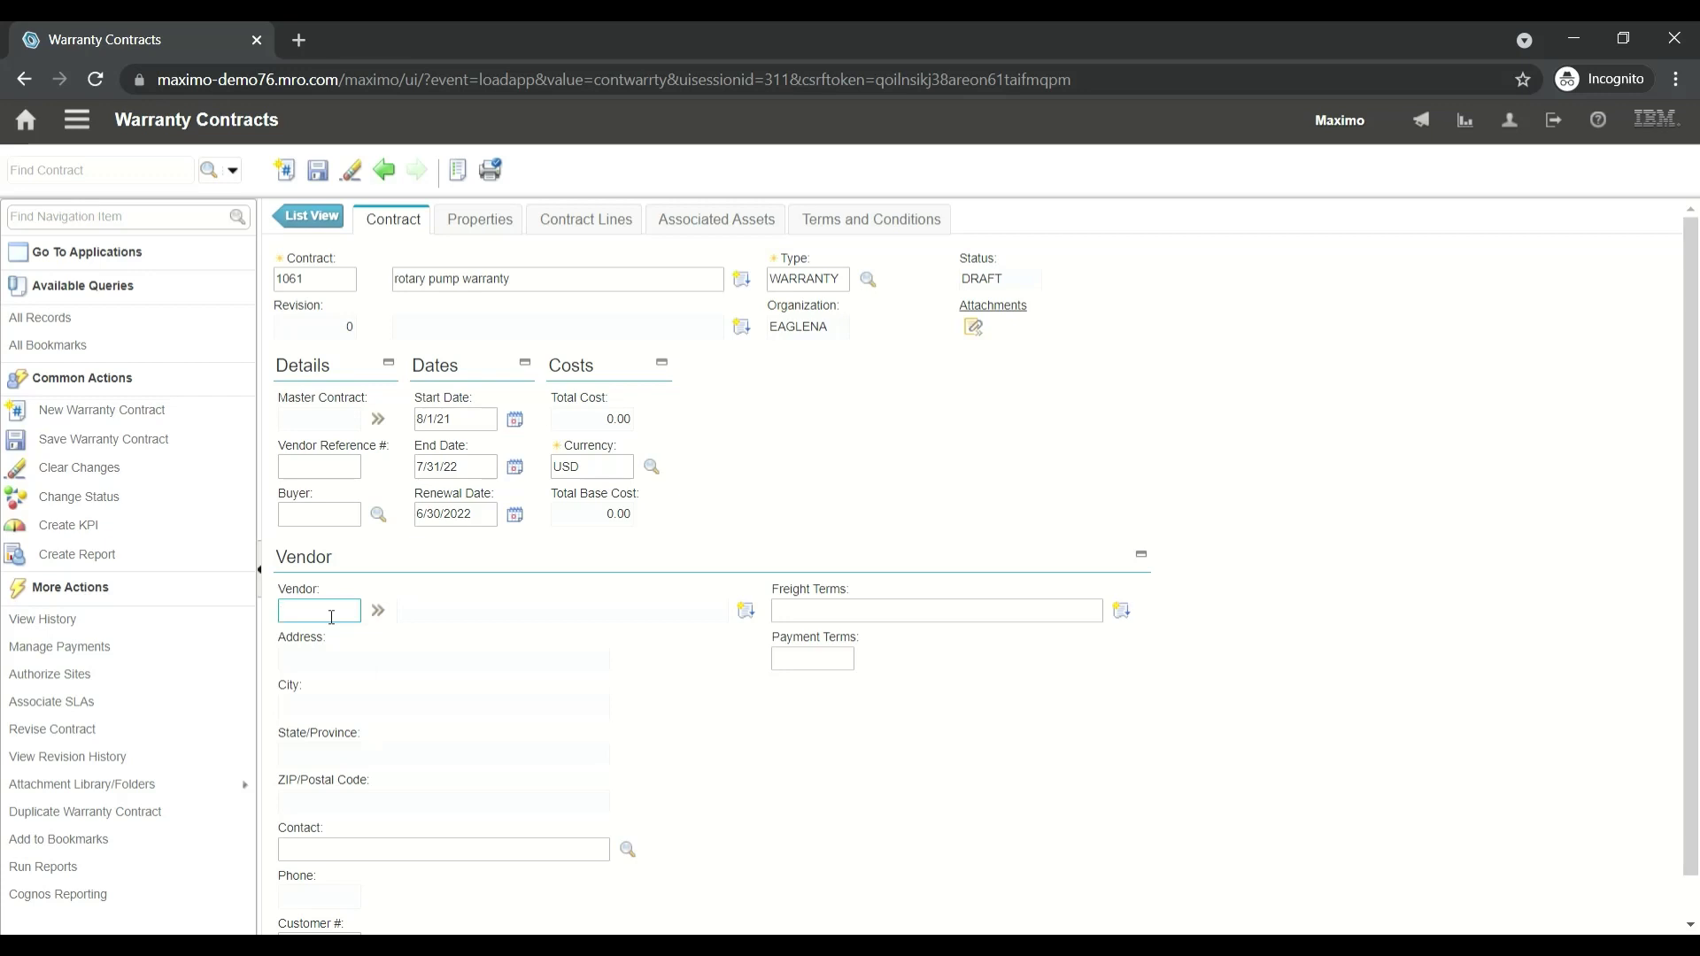
text(IR)
key(Tab)
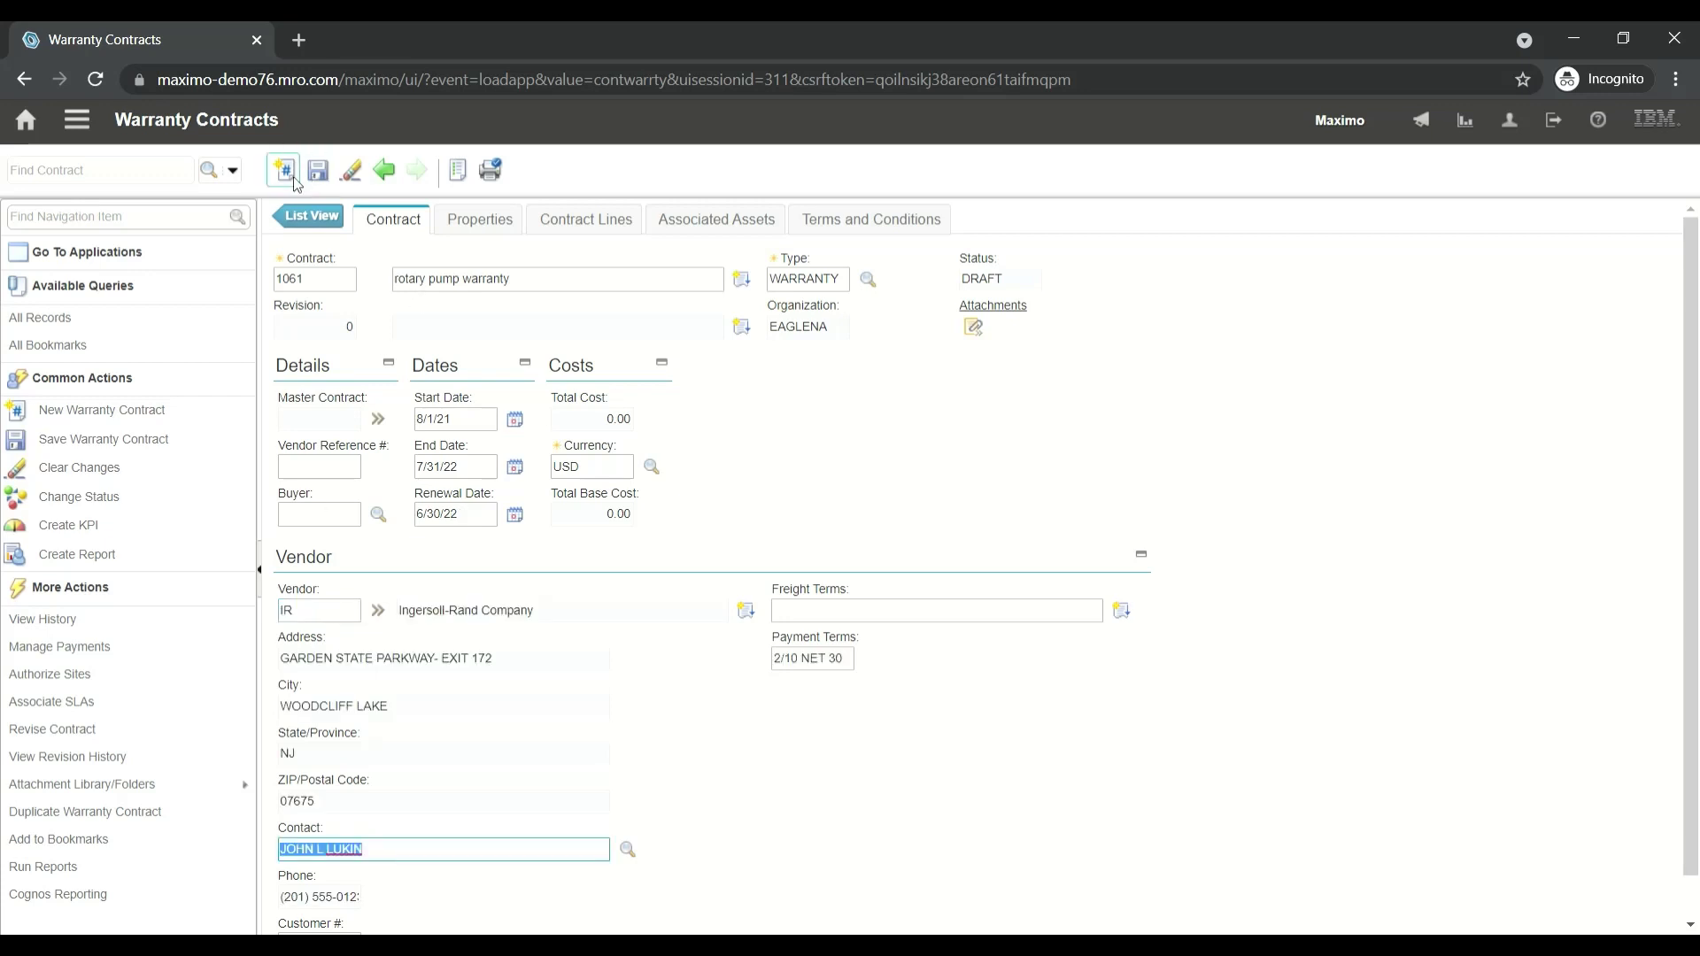
click(318, 175)
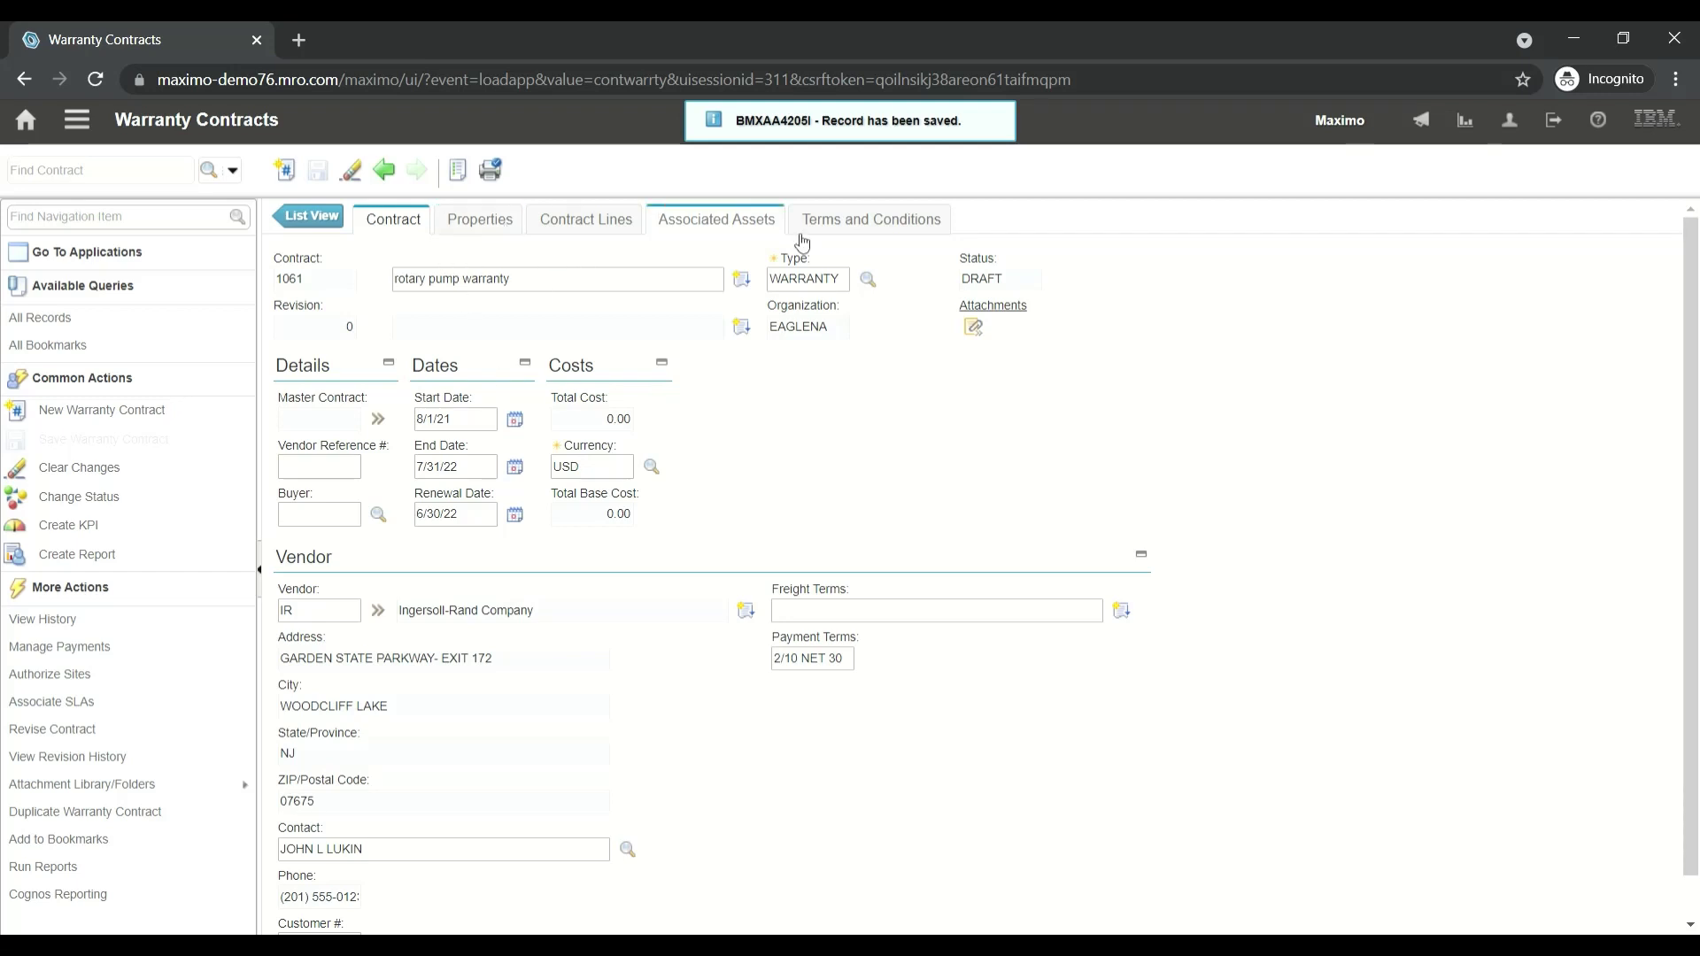
Review contract 1061's five terms and conditions, then view its Properties
click(889, 232)
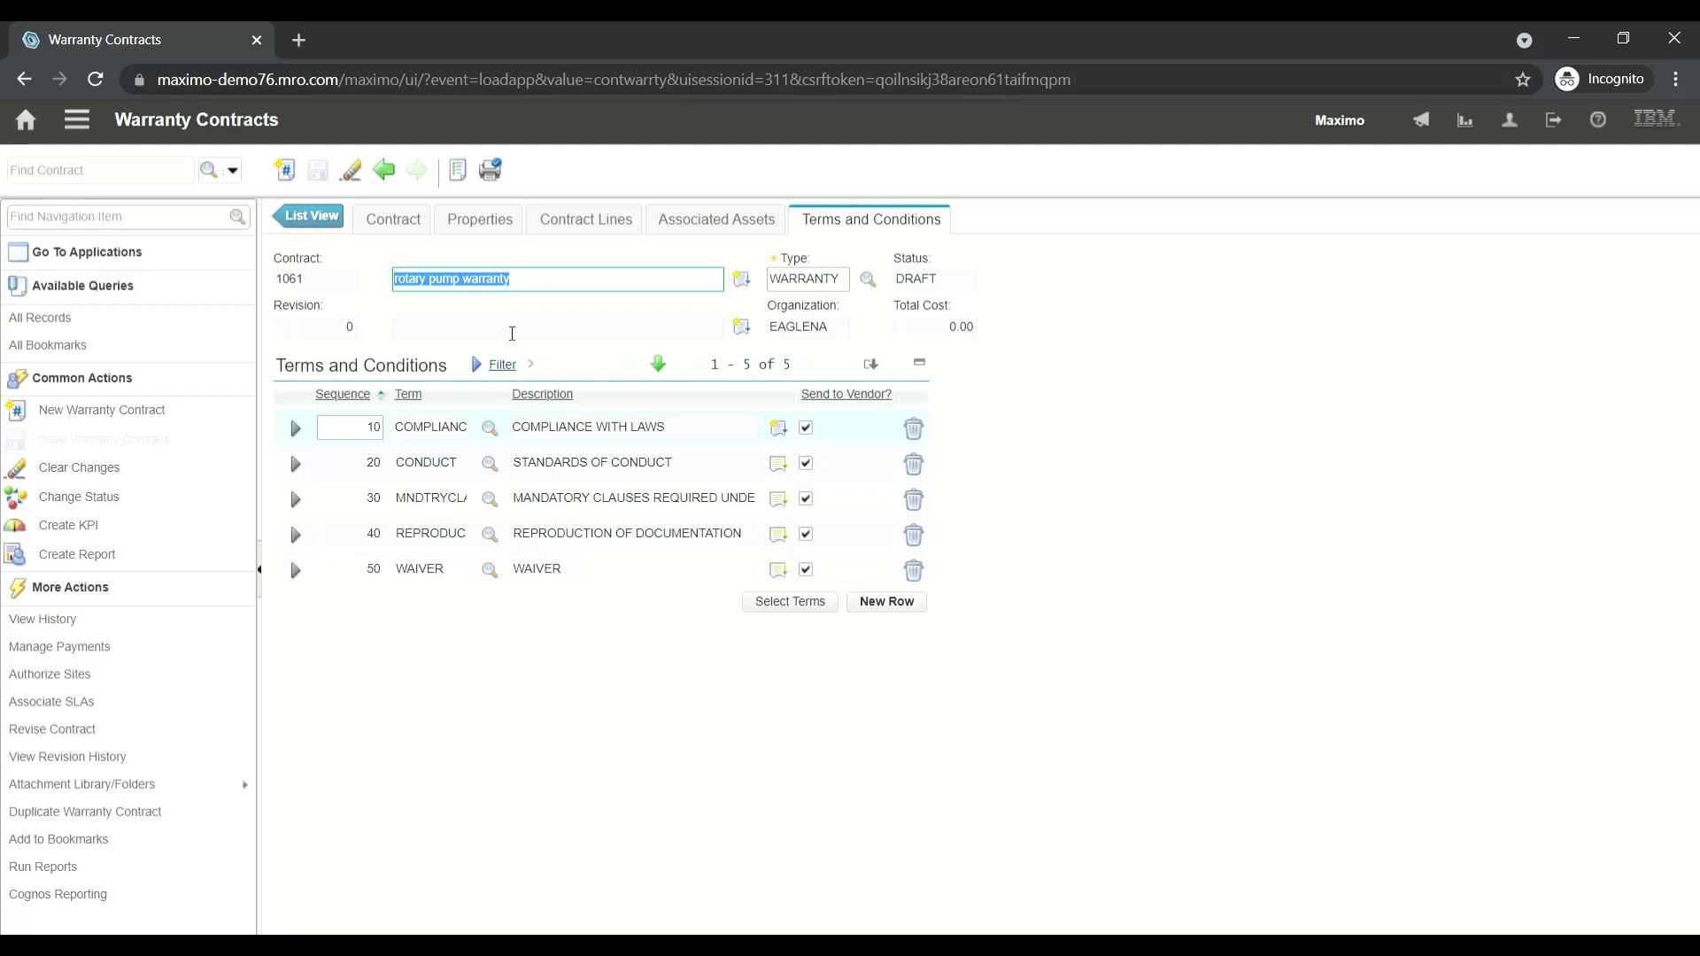
click(487, 227)
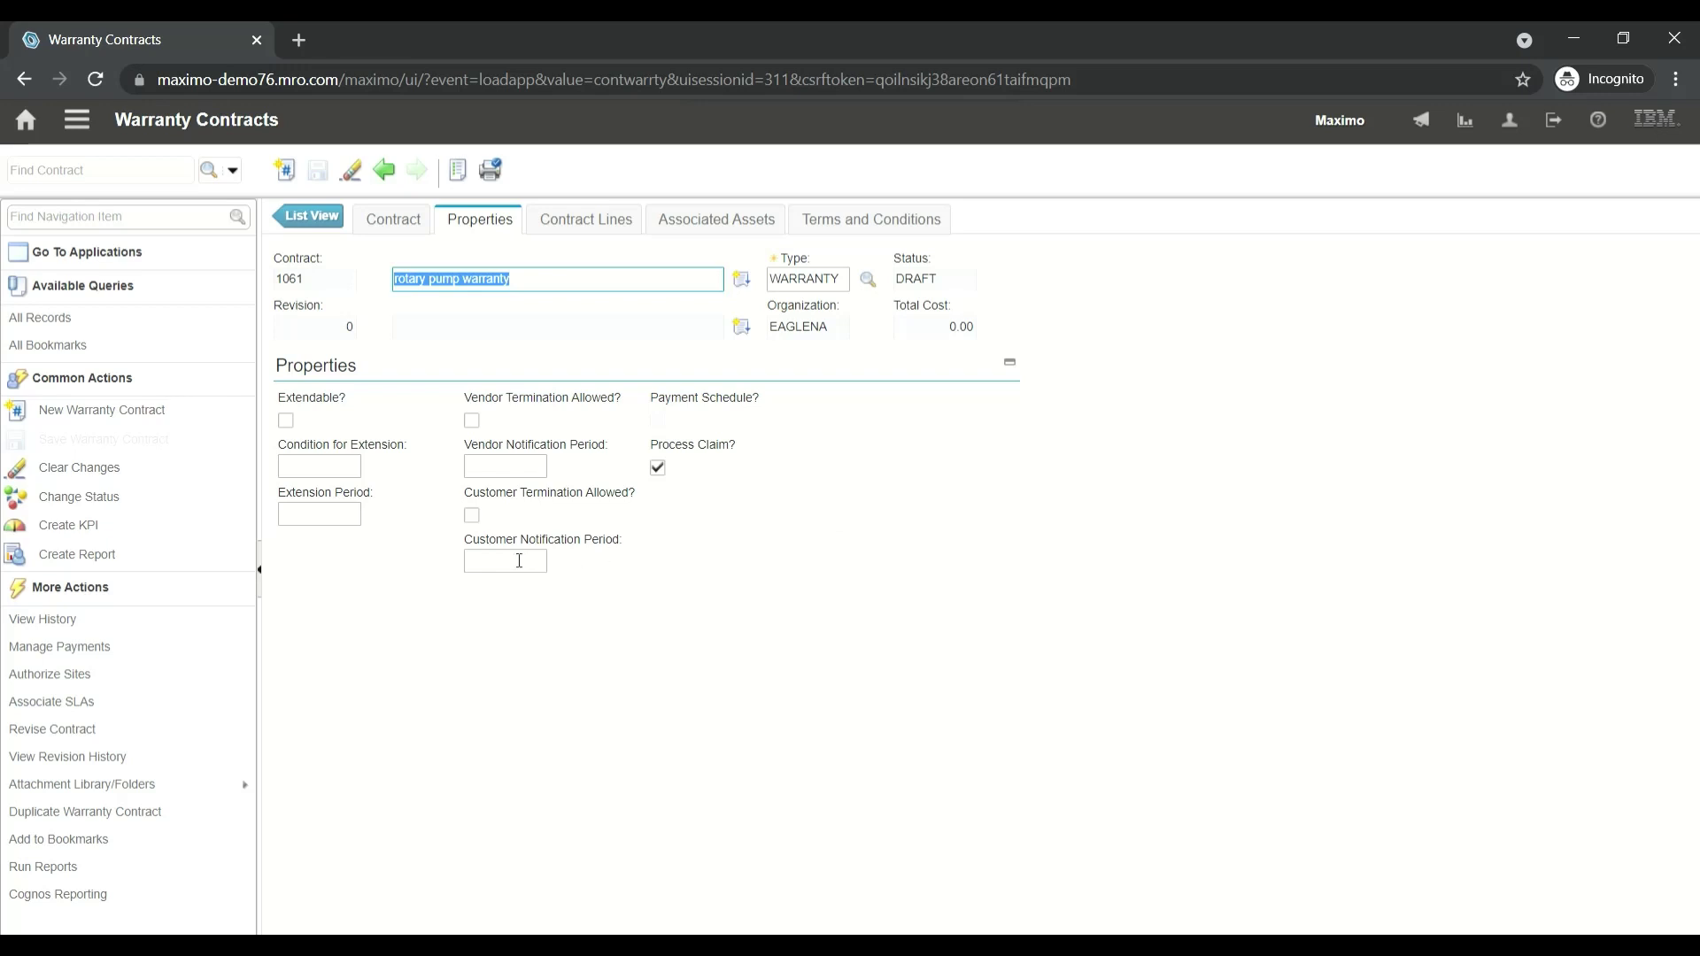
Make the contract extendable with condition Maintenance and extension period 365
click(287, 423)
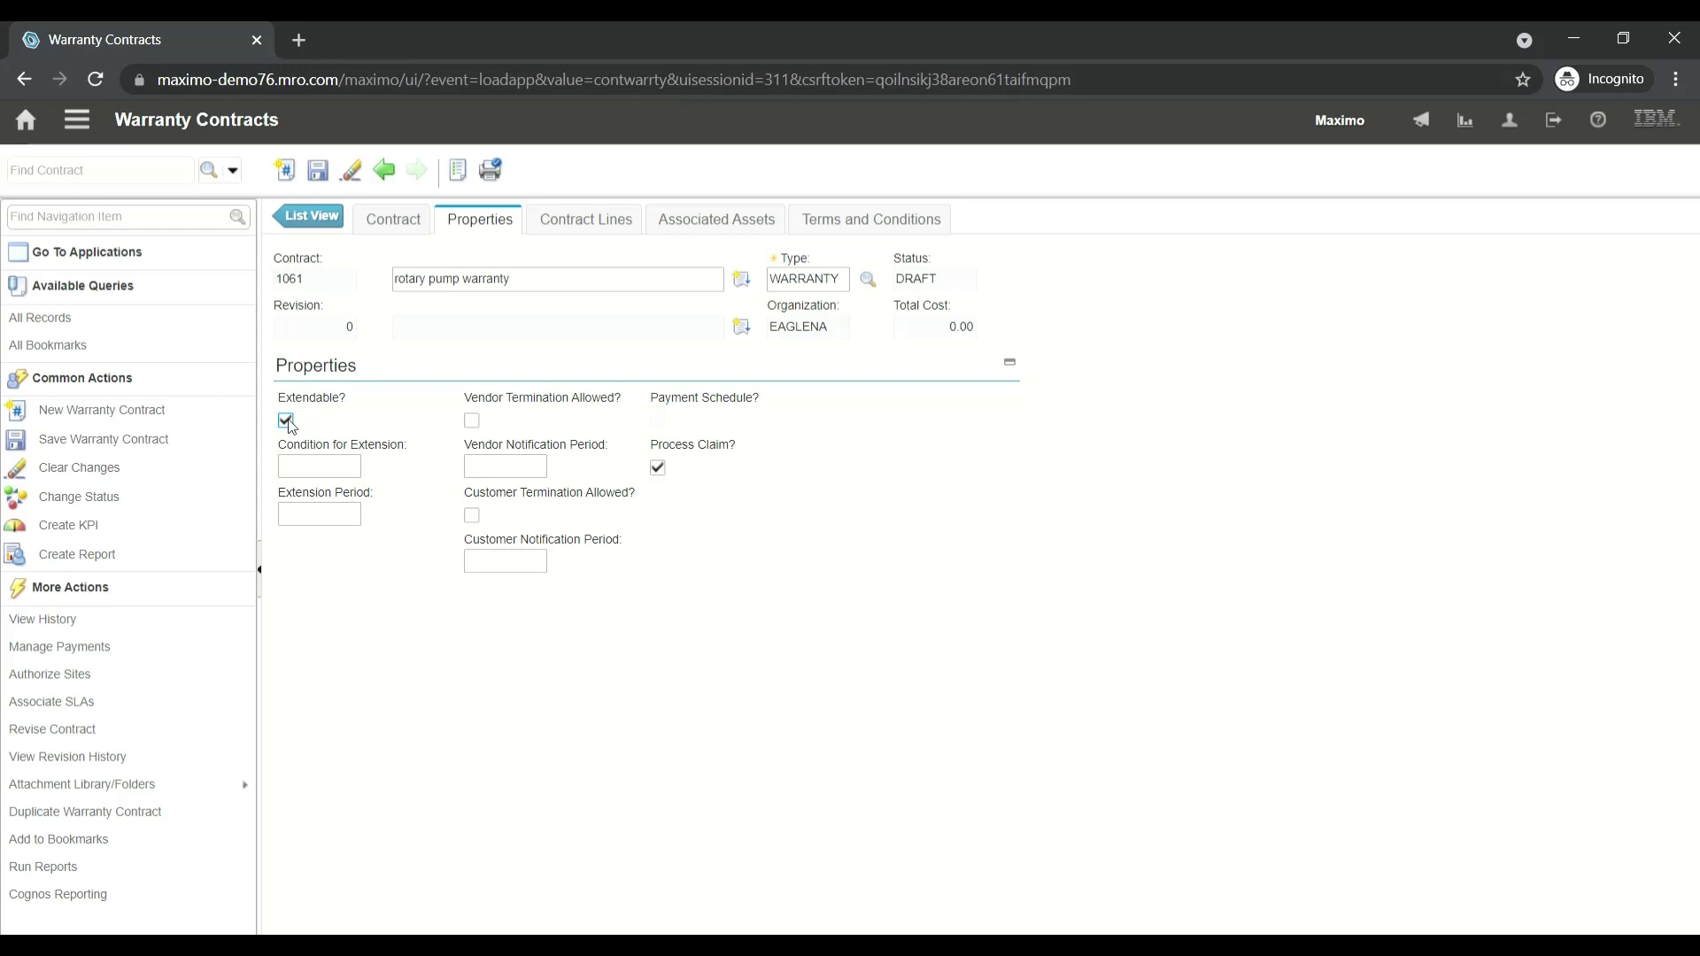
click(351, 476)
text(Maintenance)
key(Tab)
text(365)
Allow vendor termination (90 notice) and customer termination (30 notice), then save
click(471, 420)
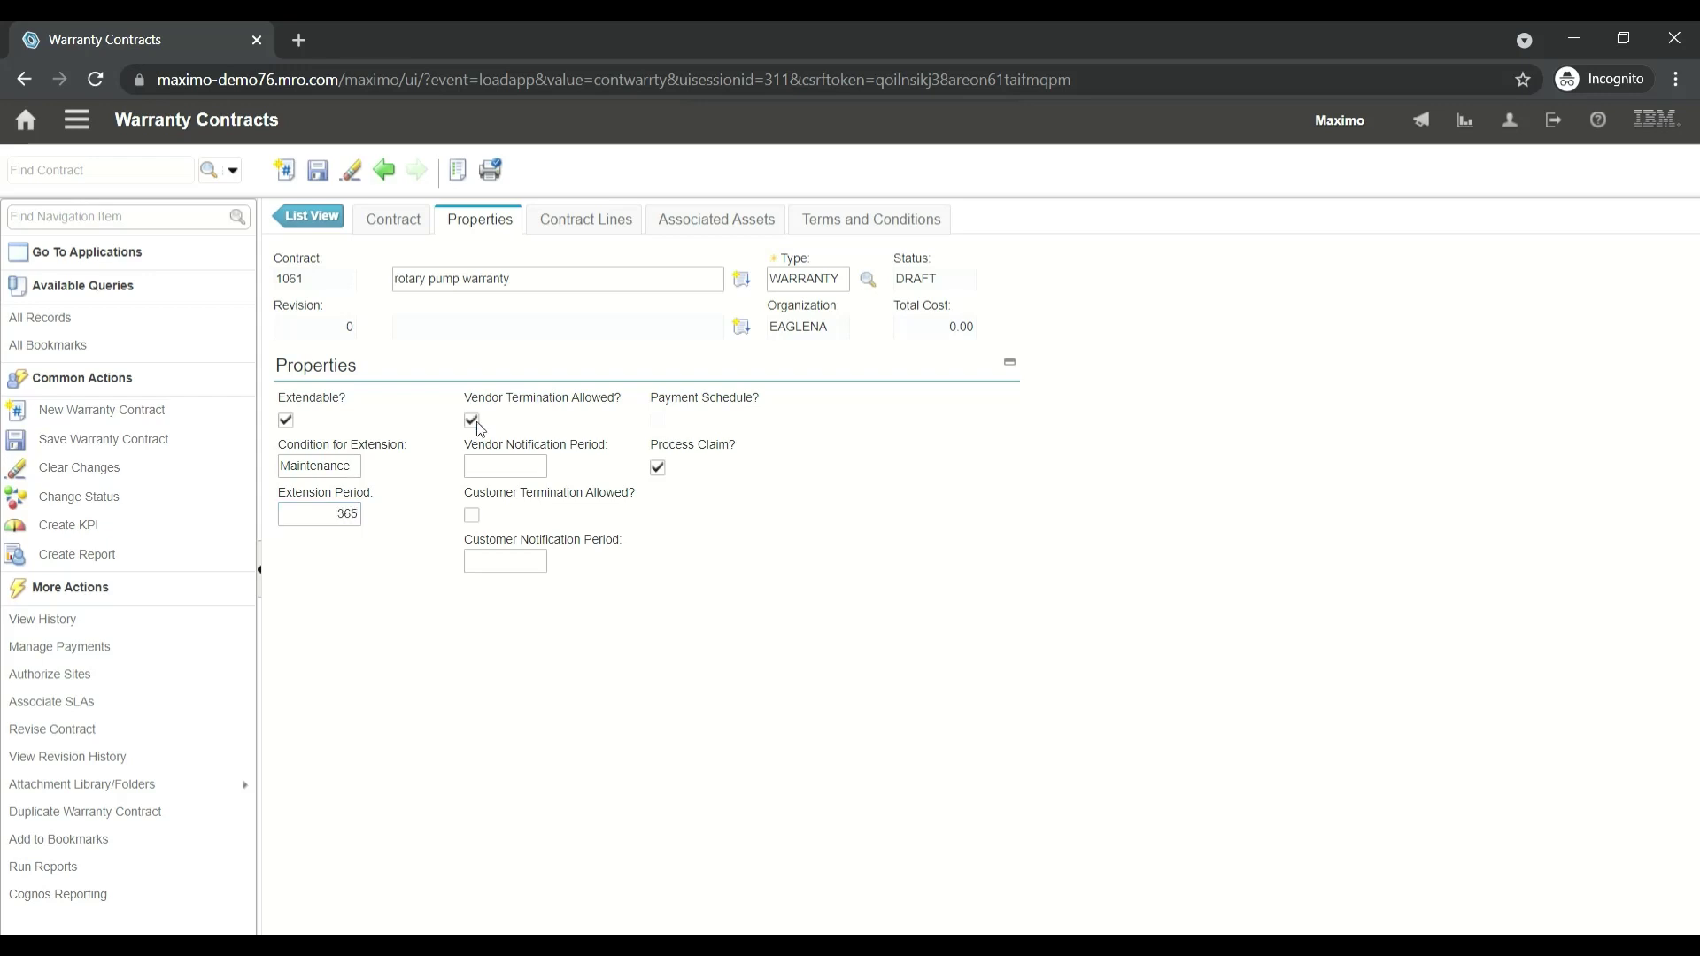
click(534, 474)
text(90)
key(Tab)
click(474, 518)
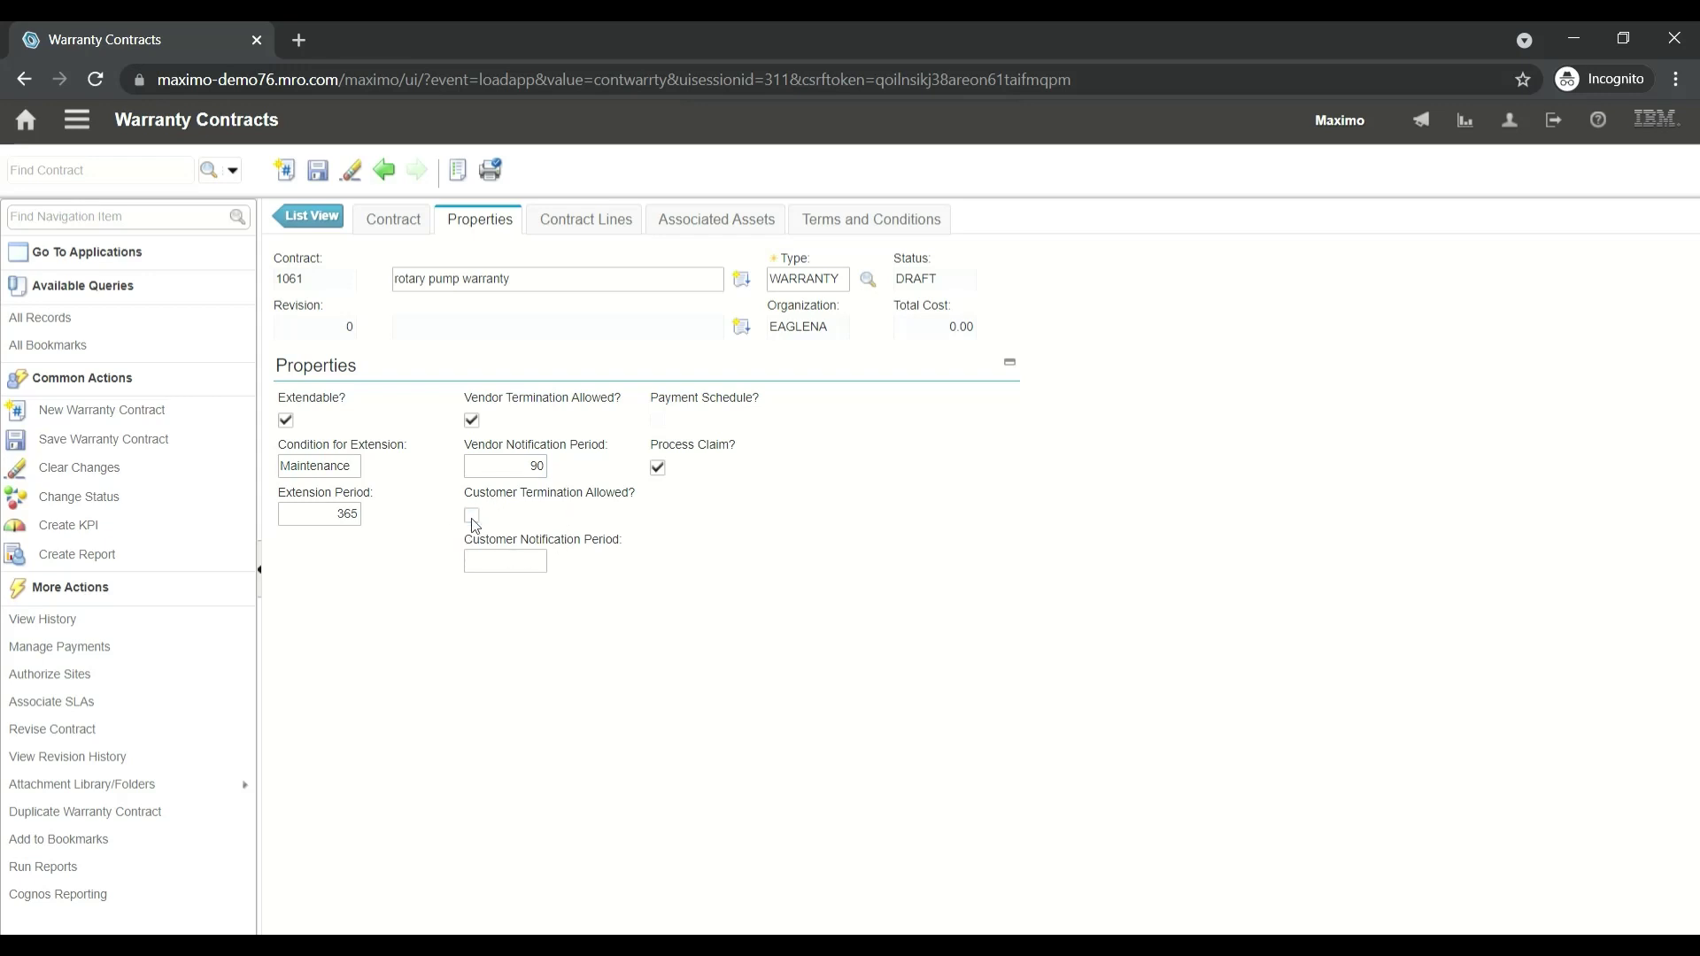
click(513, 578)
text(30)
key(Tab)
click(321, 175)
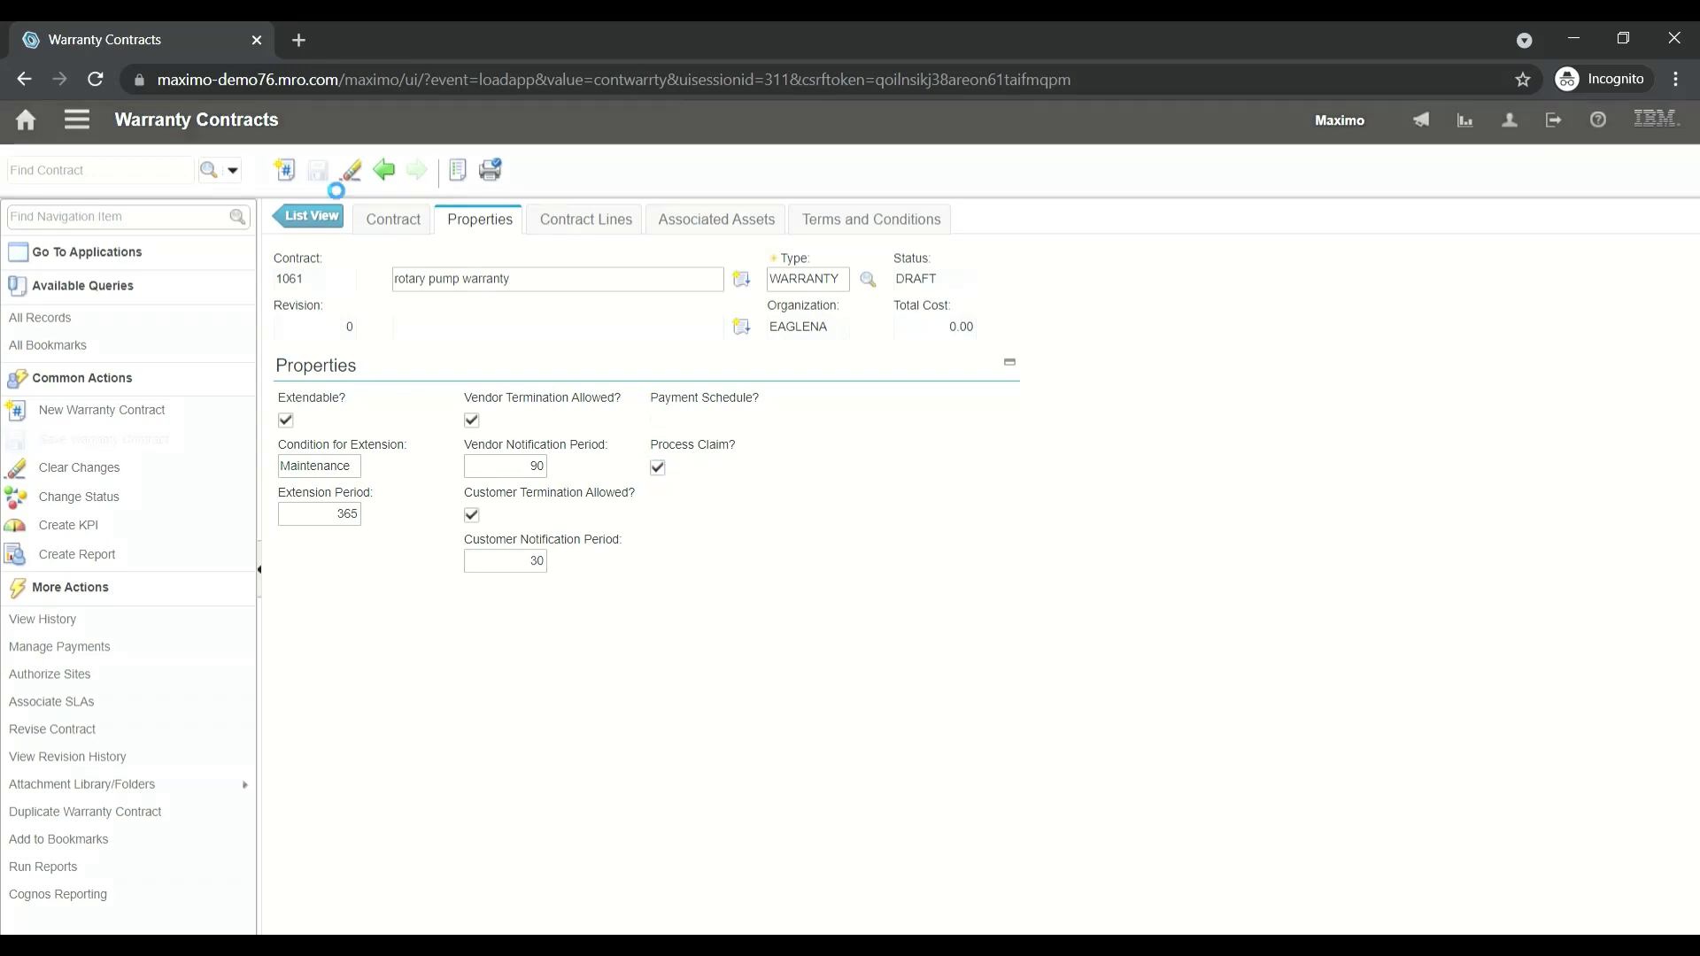
Add a contract line for 'Rotary pump warranty' lasting 1 YEARS, then save the contract
click(609, 226)
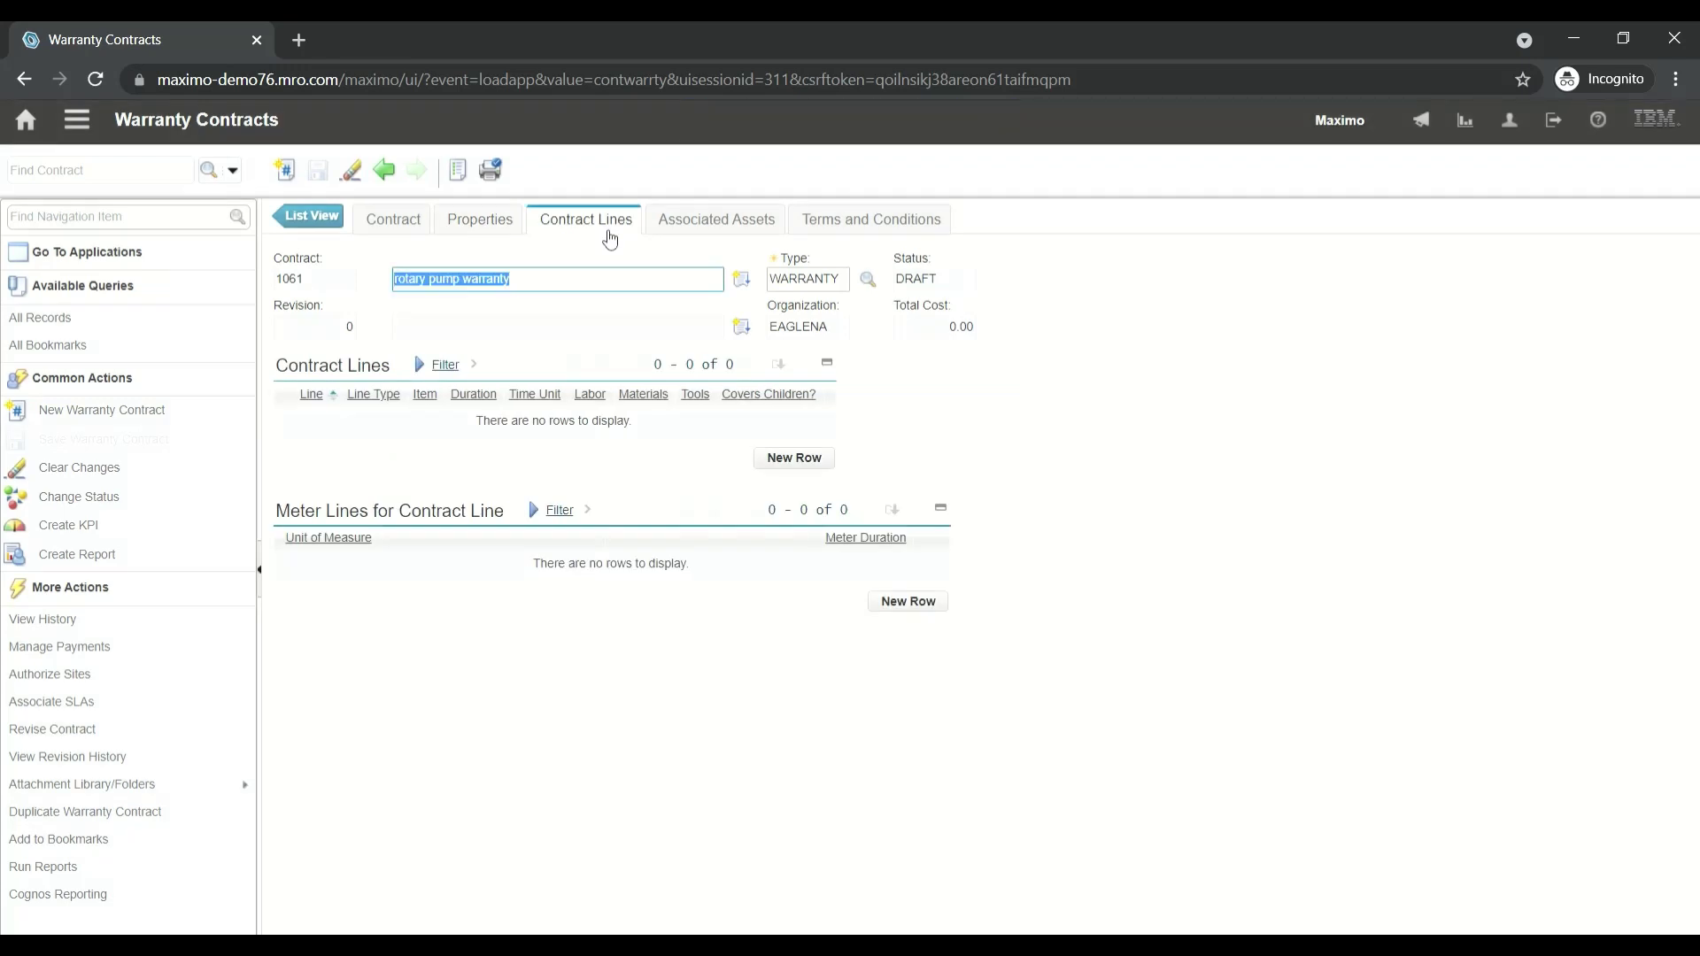
click(796, 455)
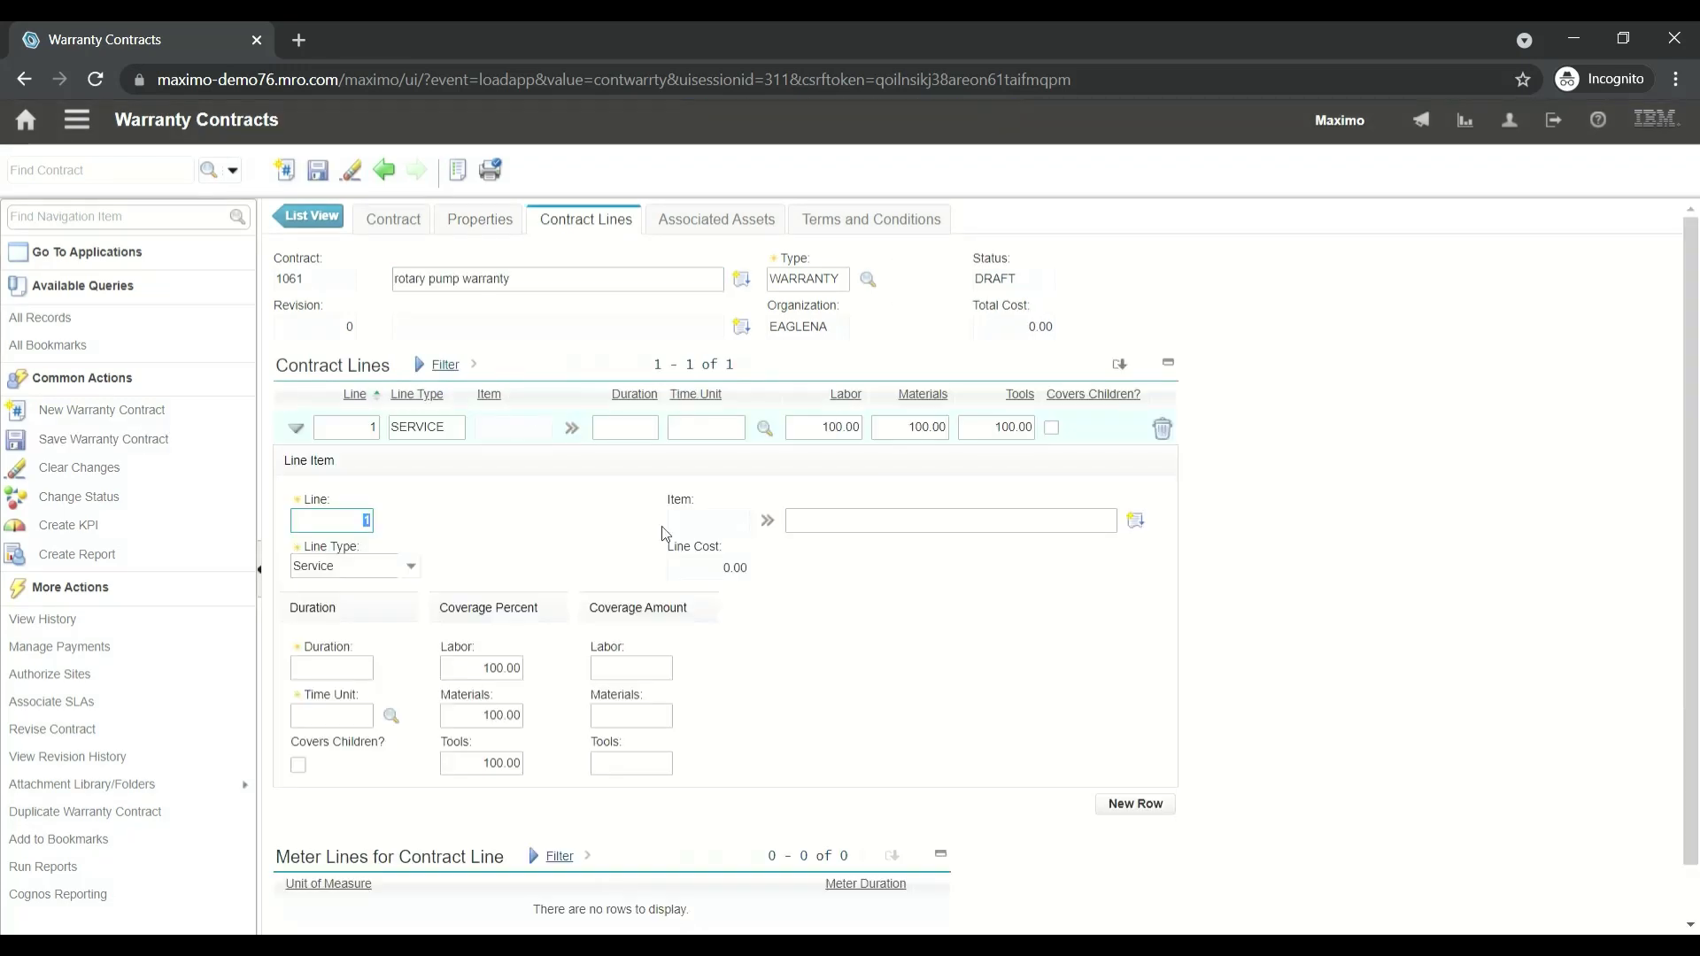
click(841, 526)
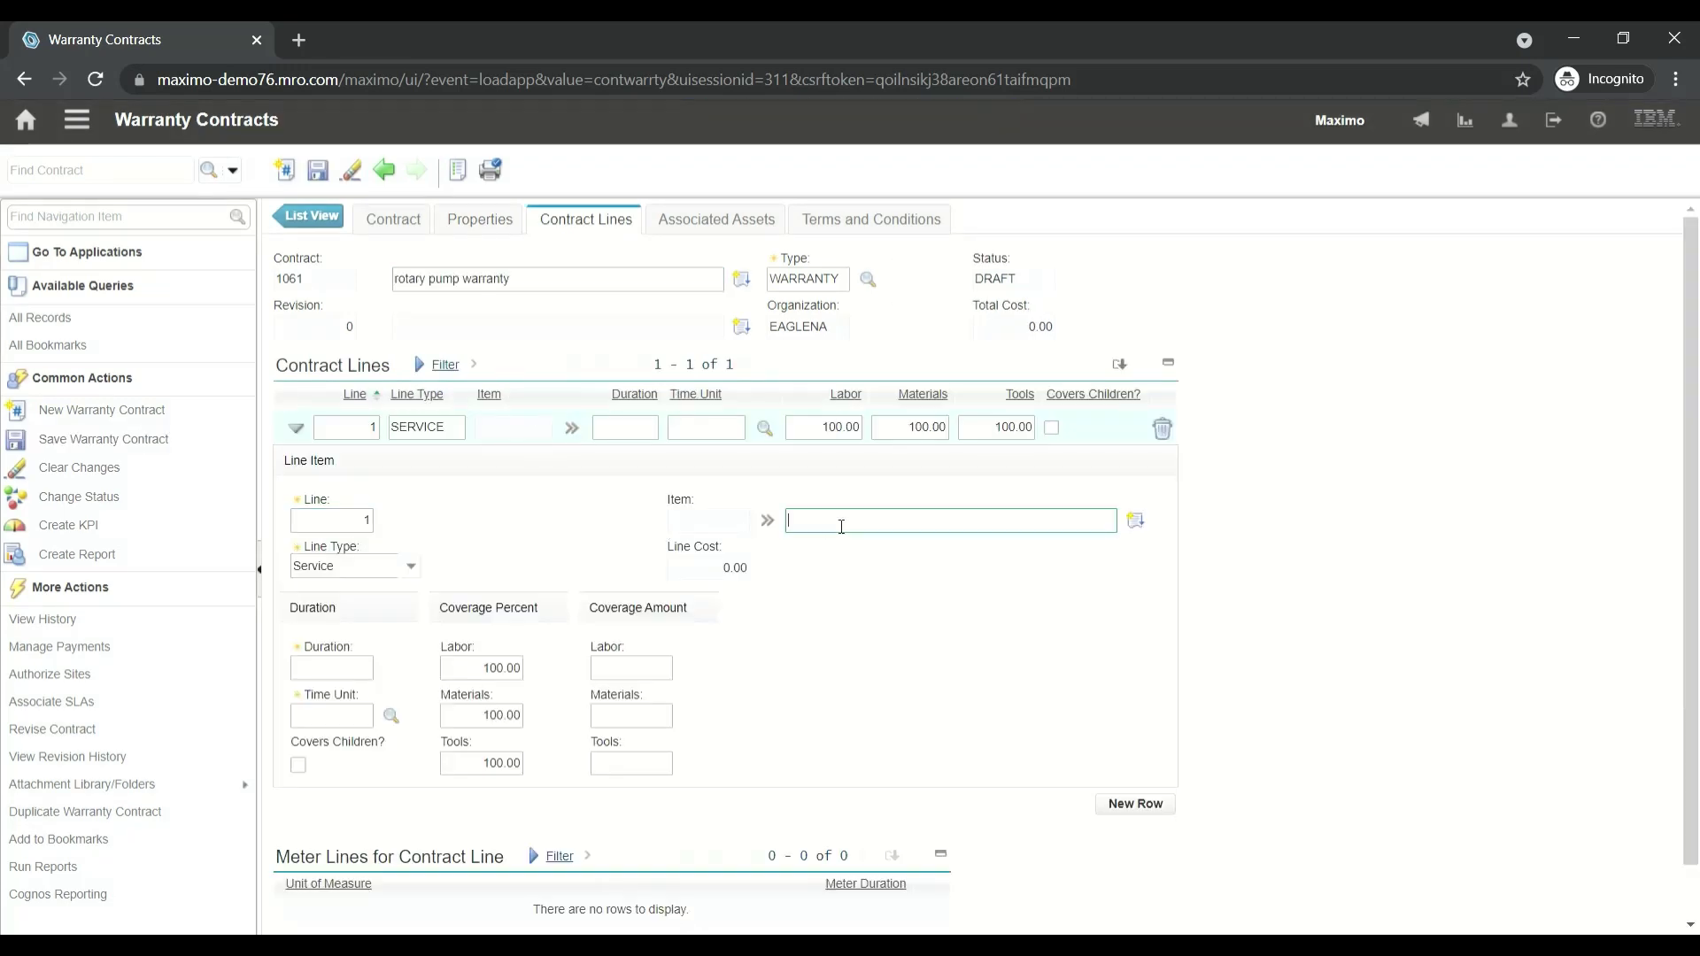
text(Rotary pump warranty)
key(Tab)
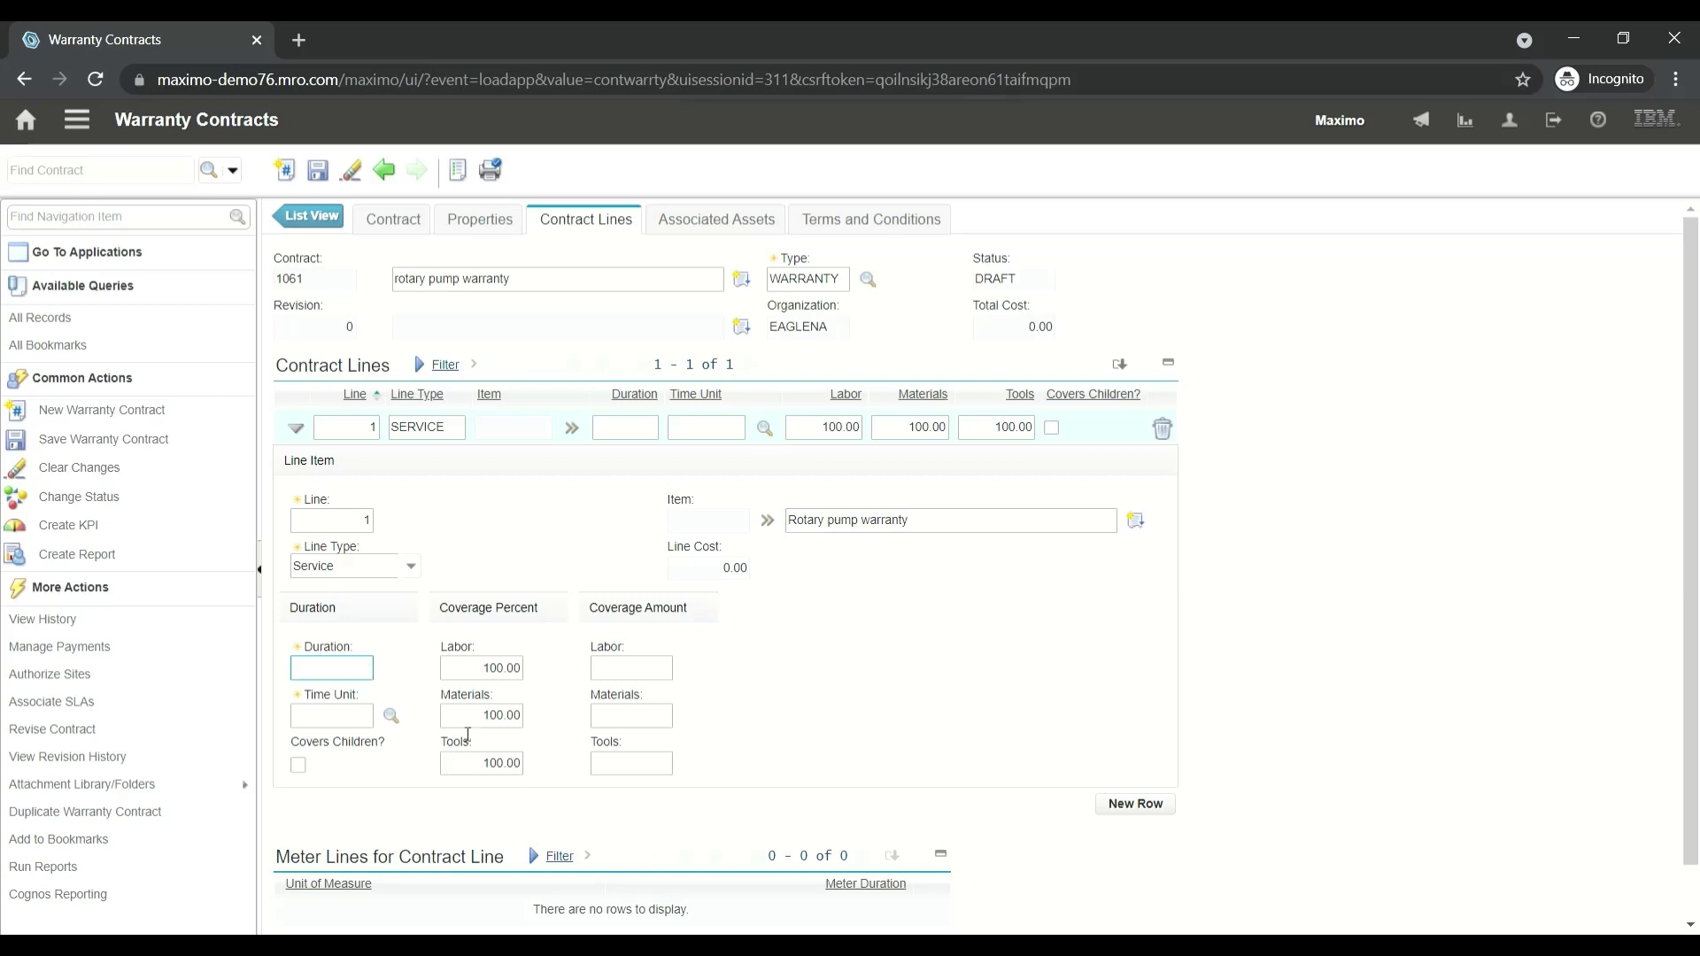
text(1)
key(Tab)
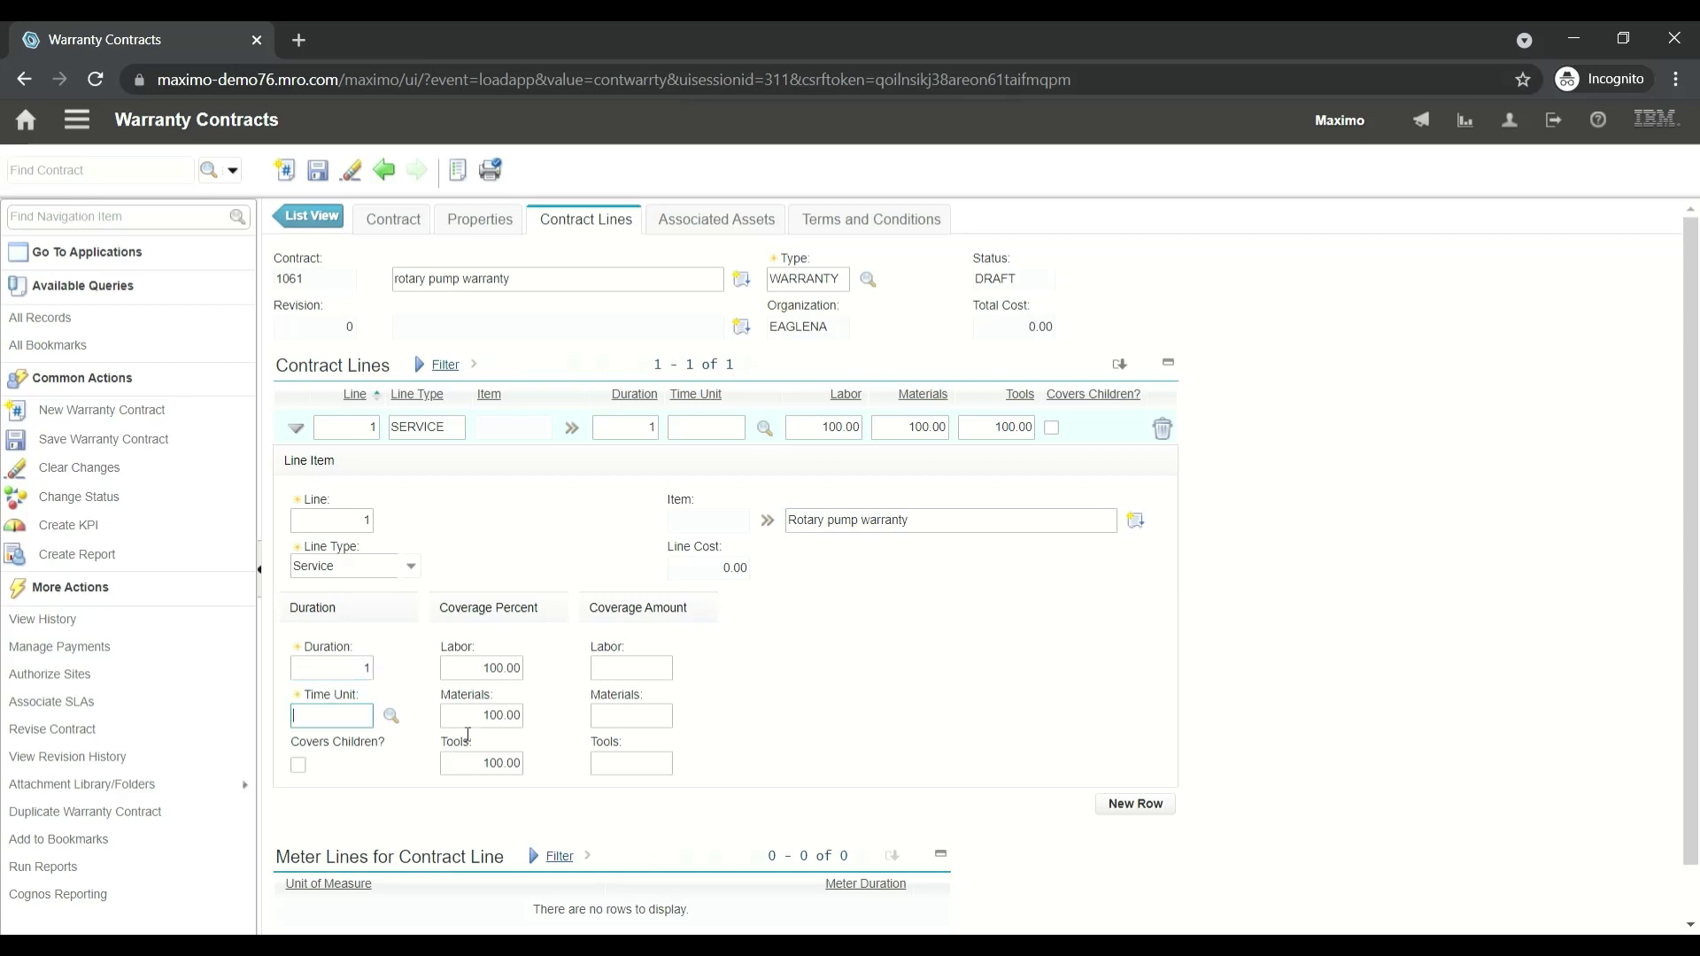
click(392, 715)
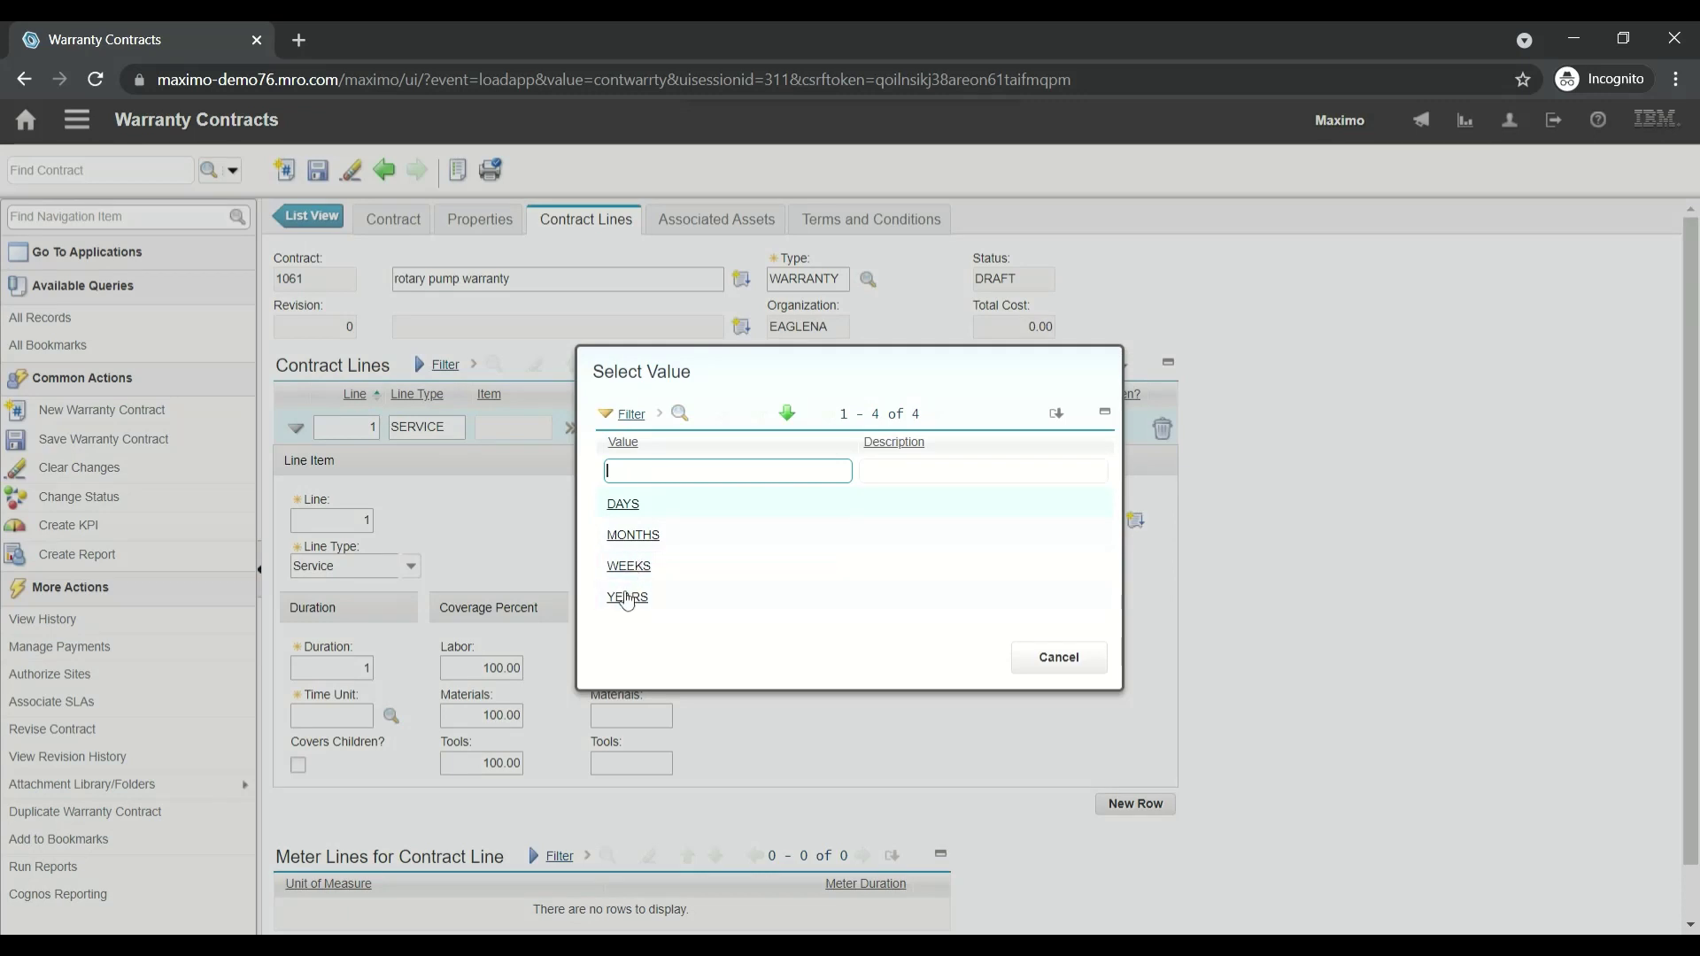
click(627, 597)
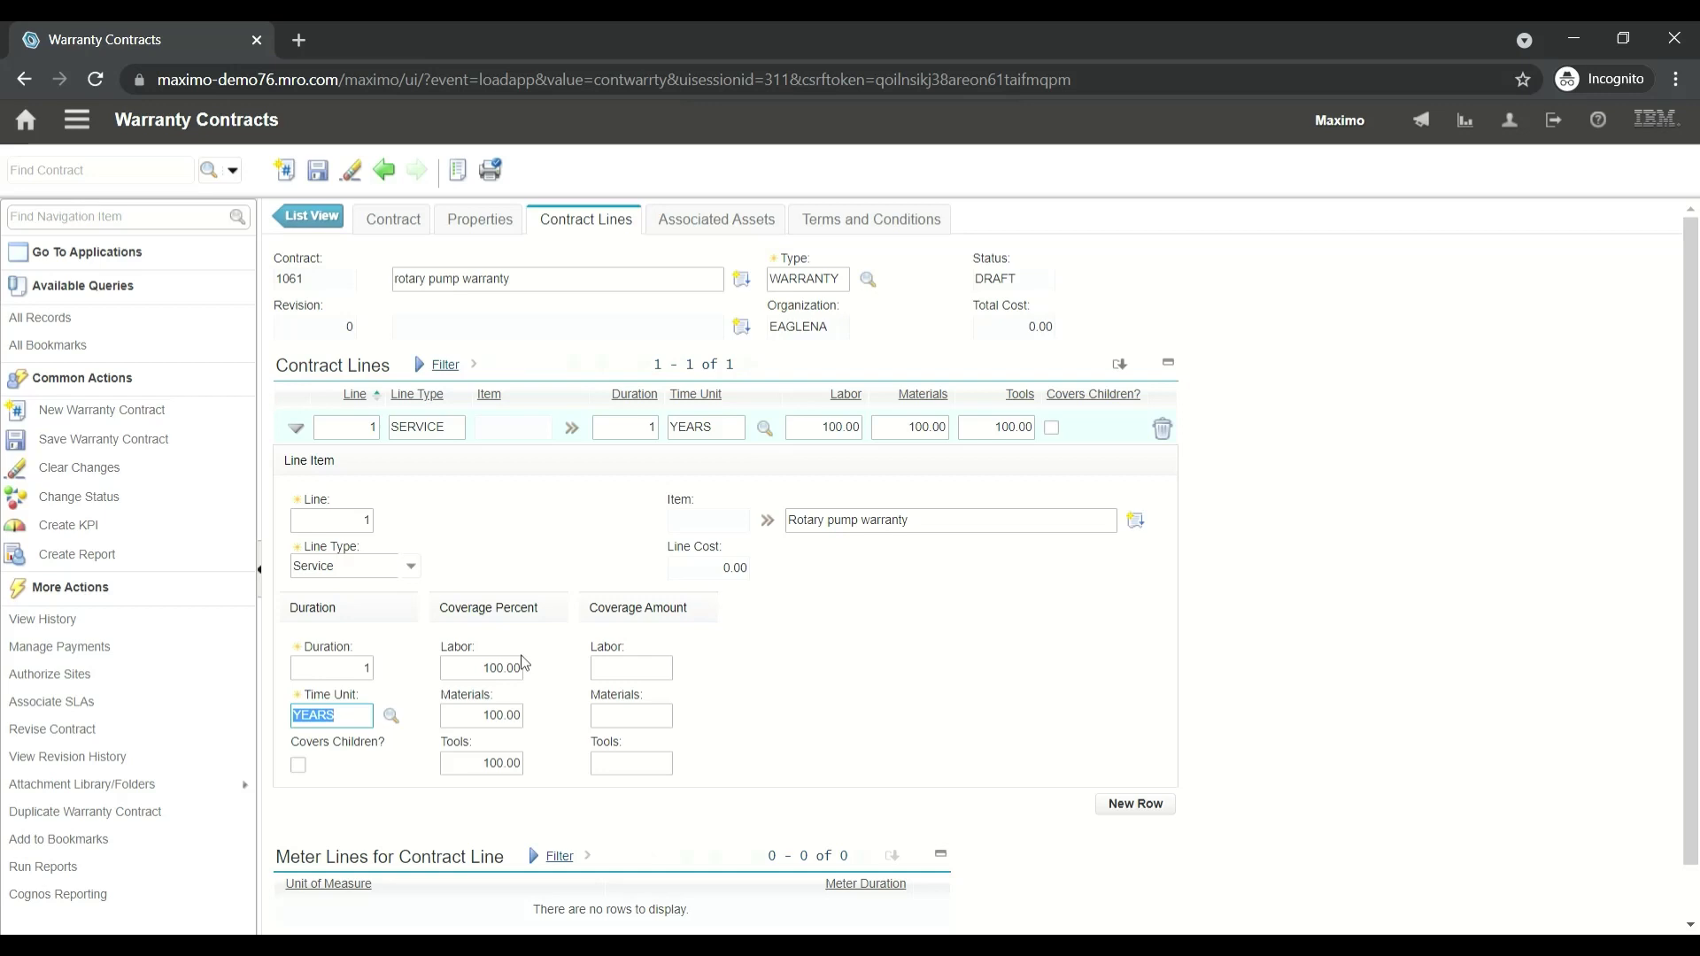
click(319, 171)
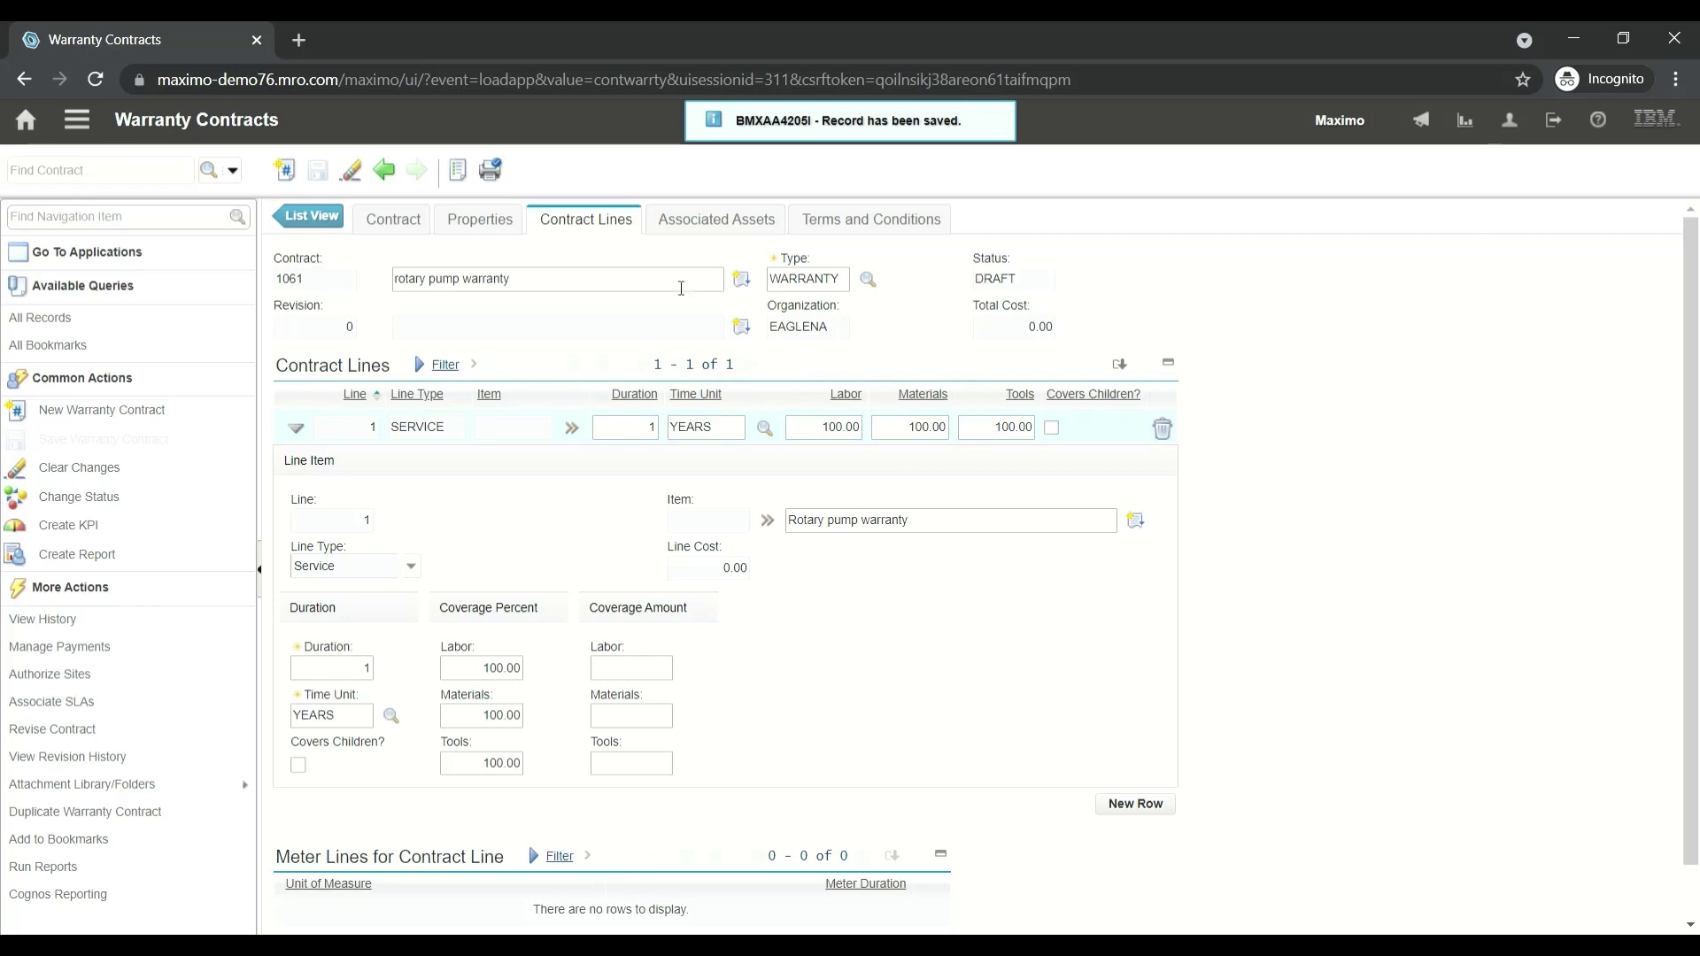
Authorize the BEDFORD site for contract 1061 from the Associated Assets tab
click(713, 220)
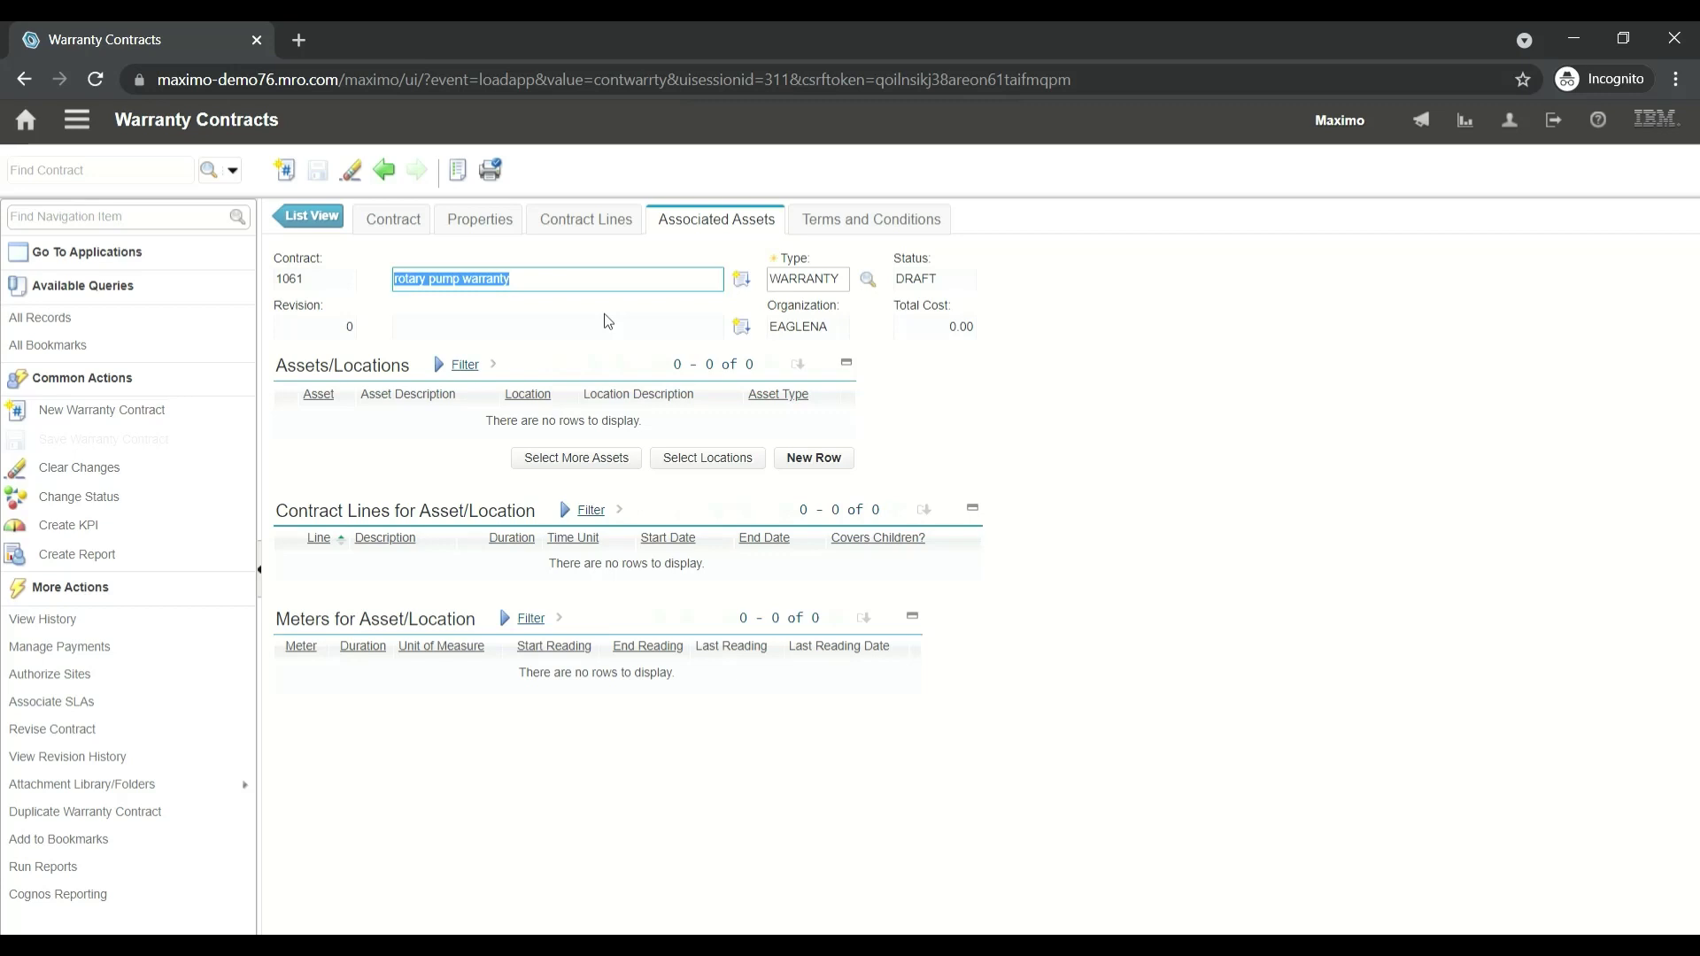
click(82, 677)
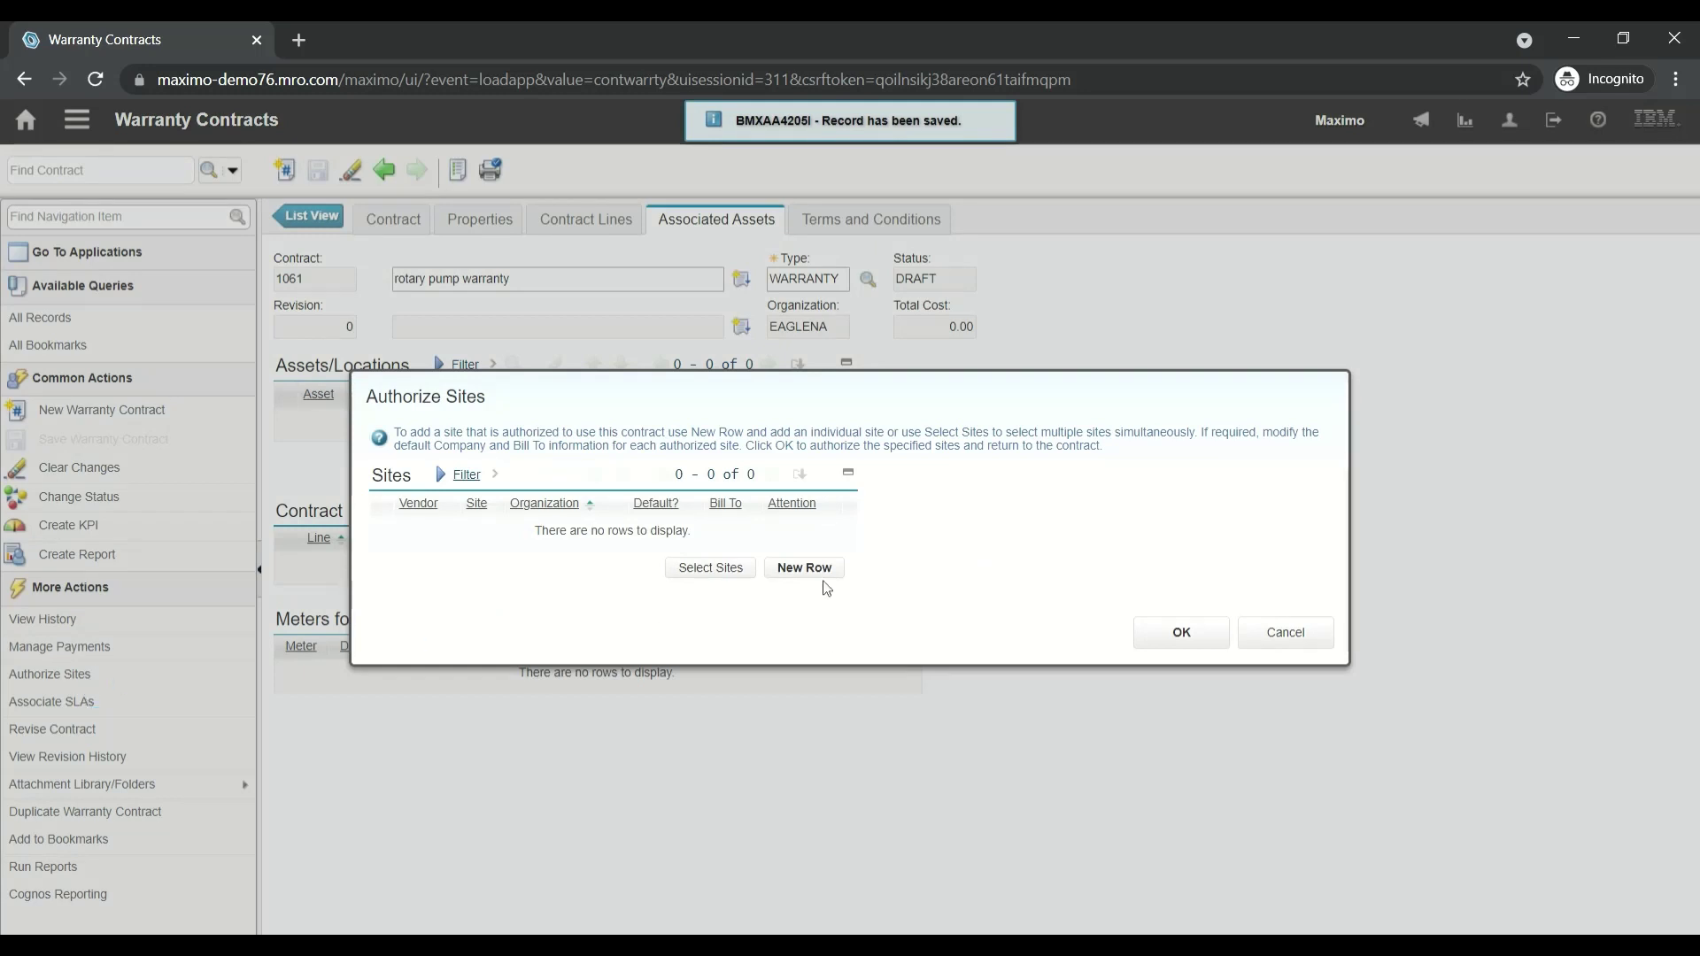
click(724, 568)
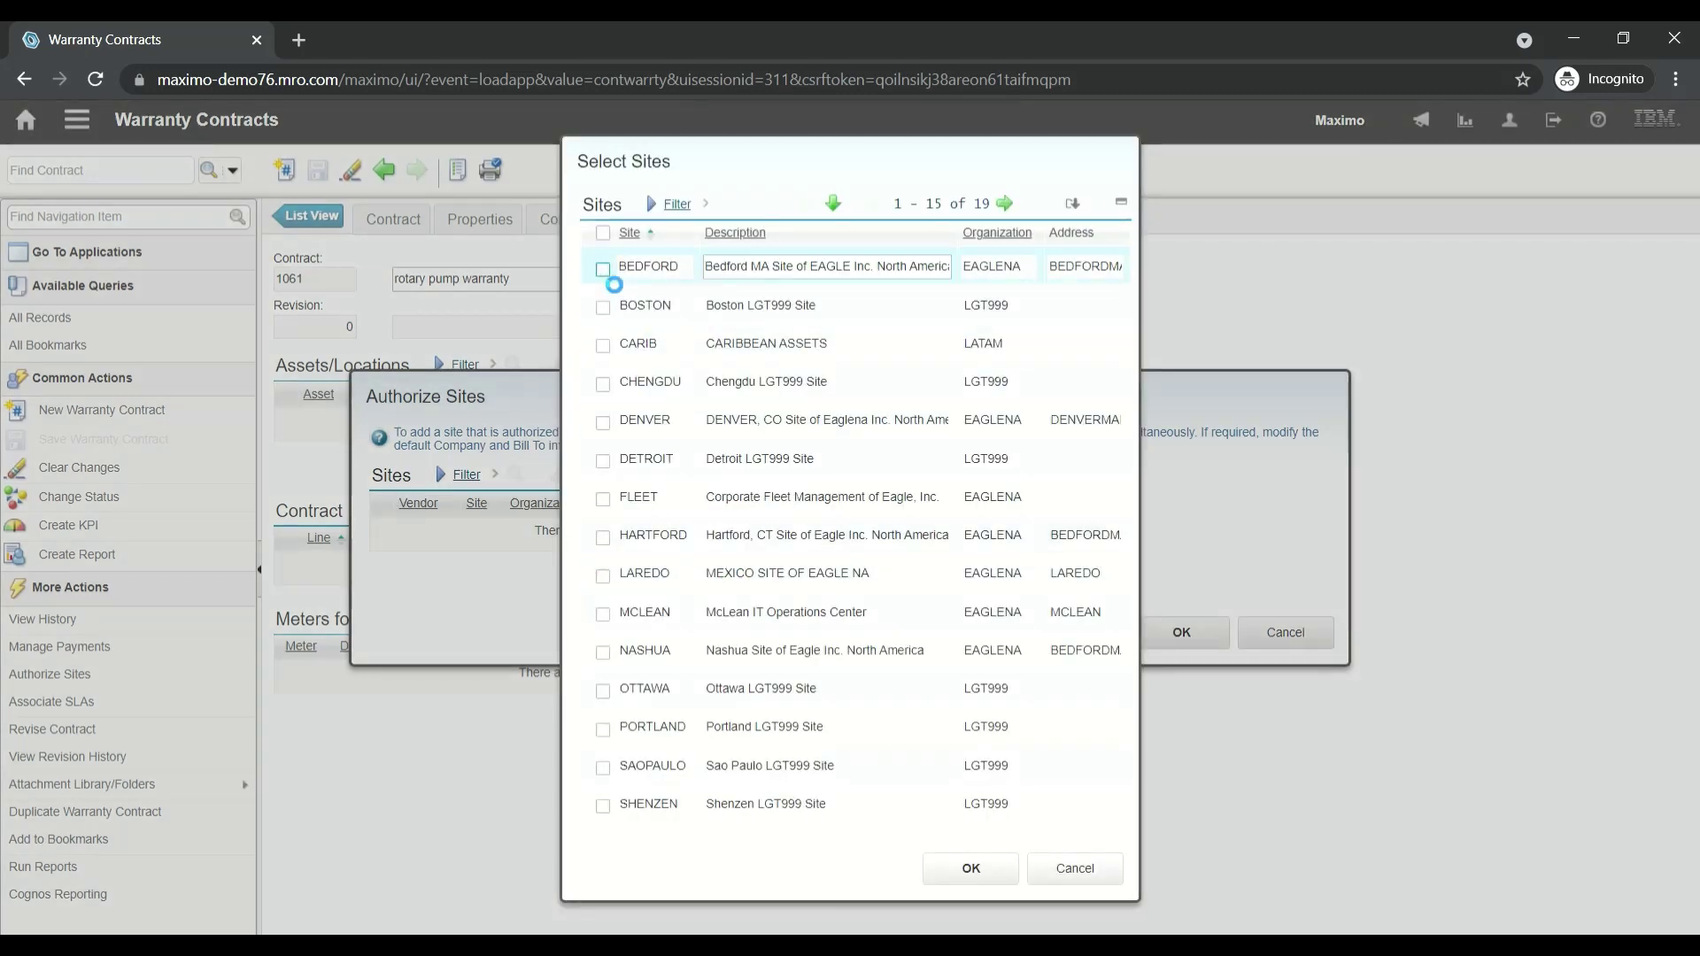
click(603, 269)
click(983, 871)
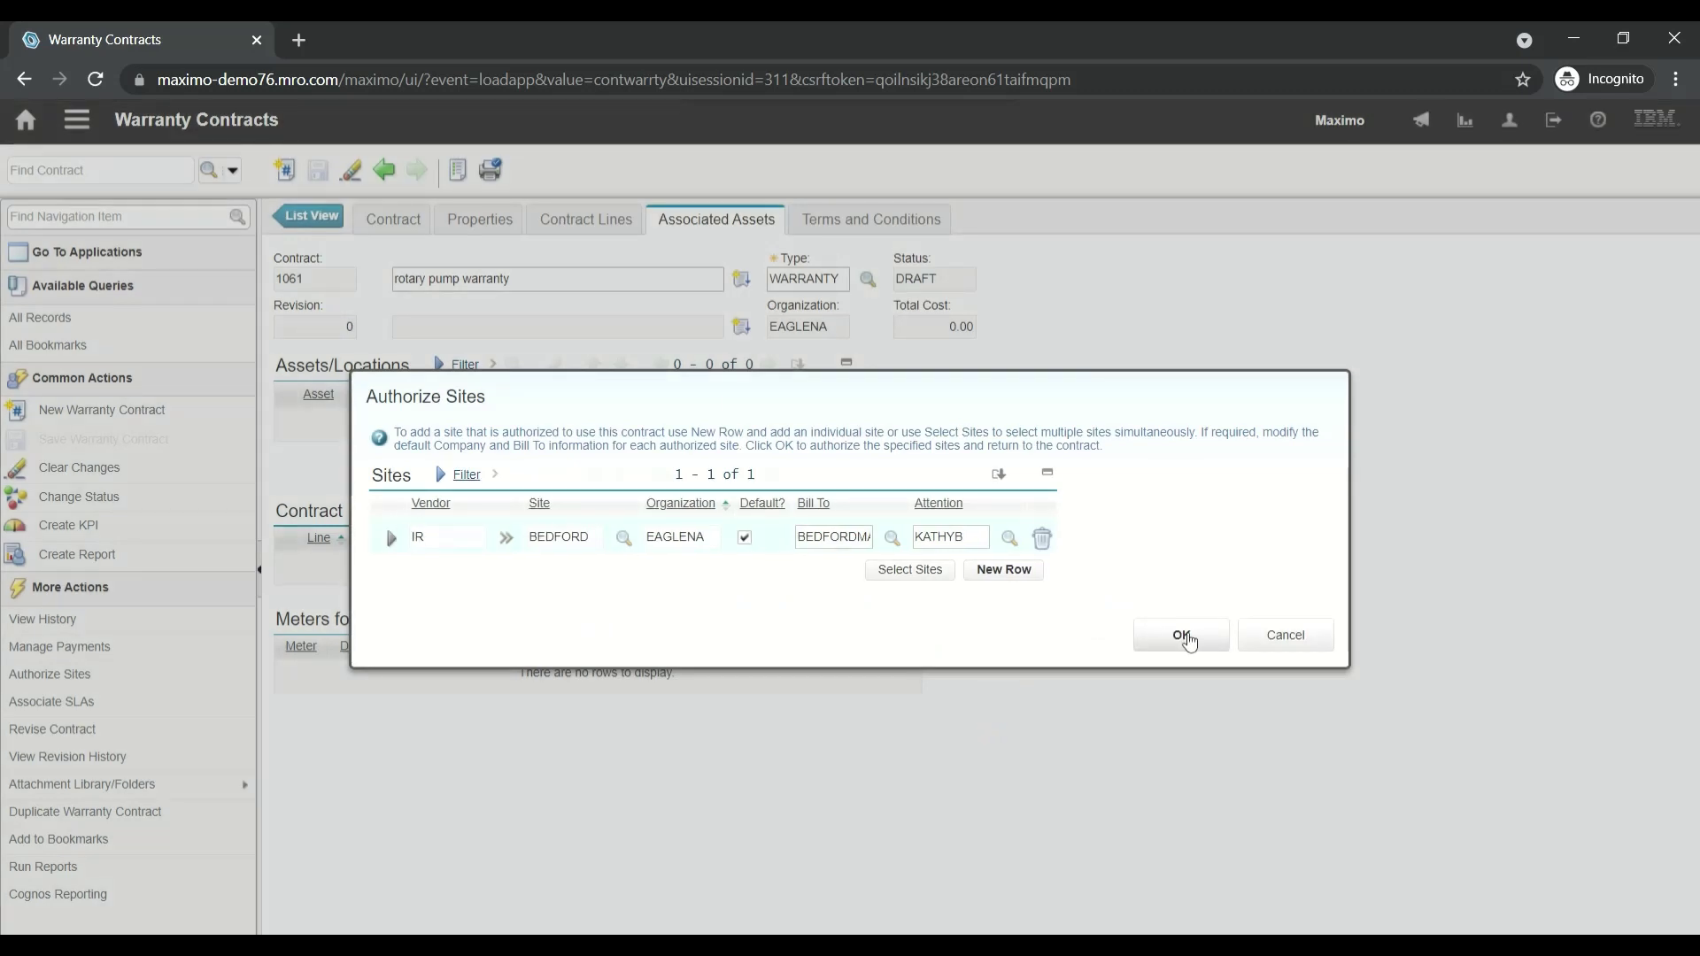
click(1183, 636)
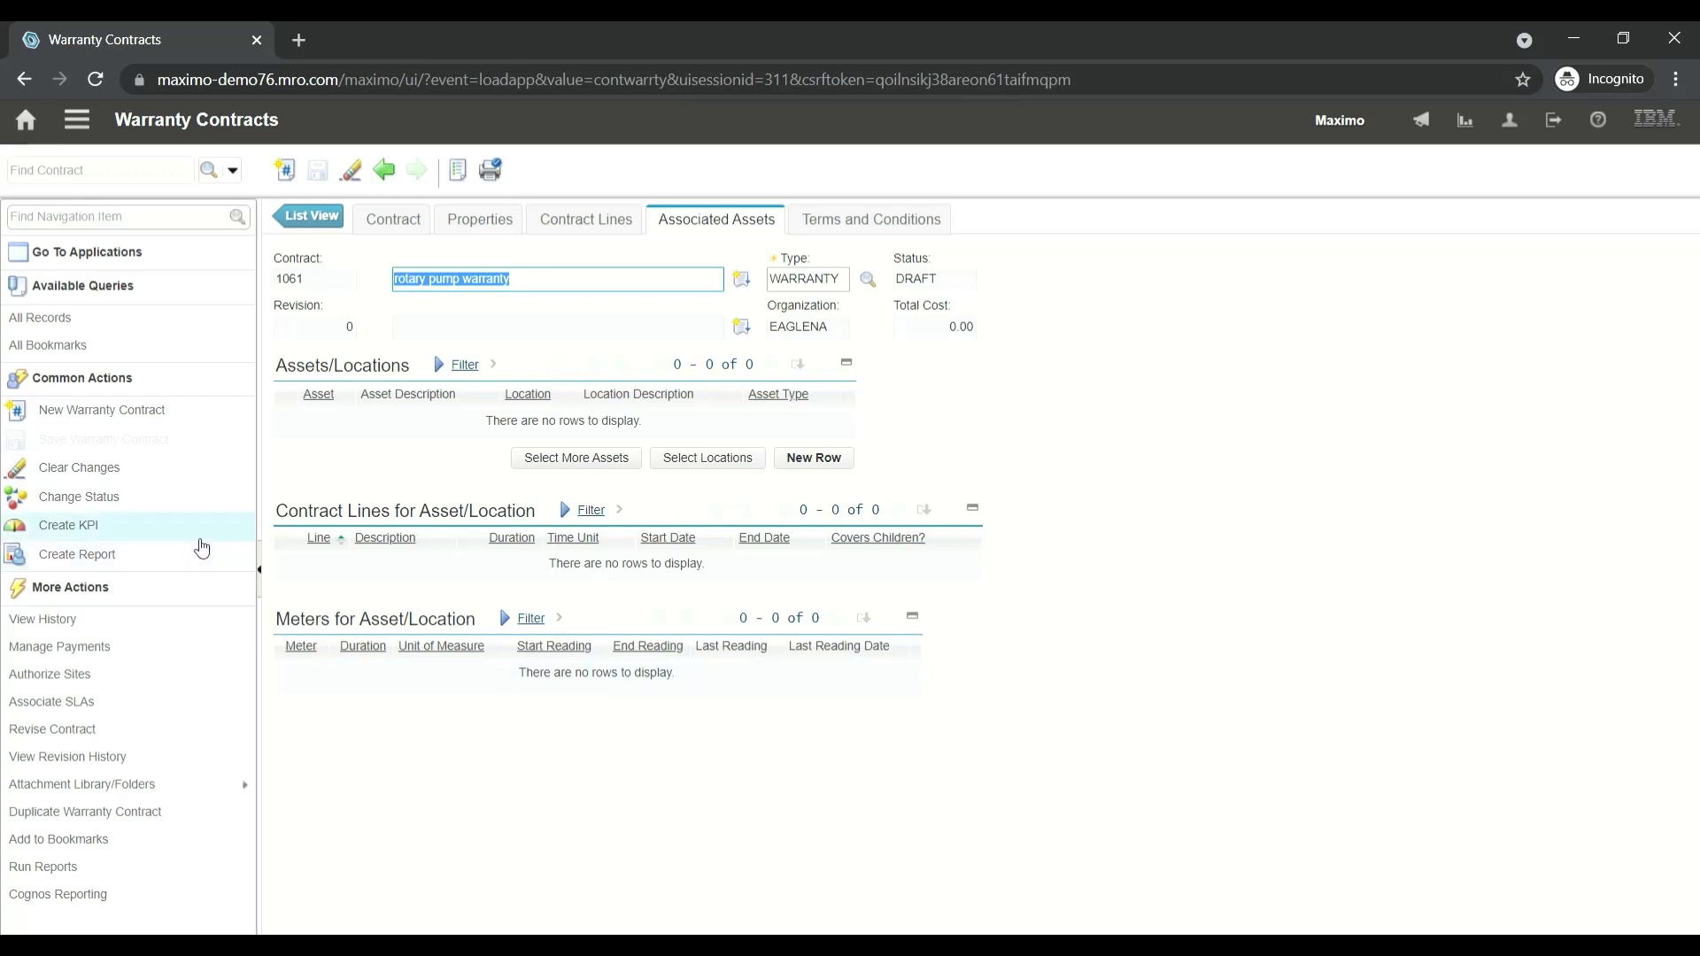
Change contract 1061's status to Approved
click(61, 504)
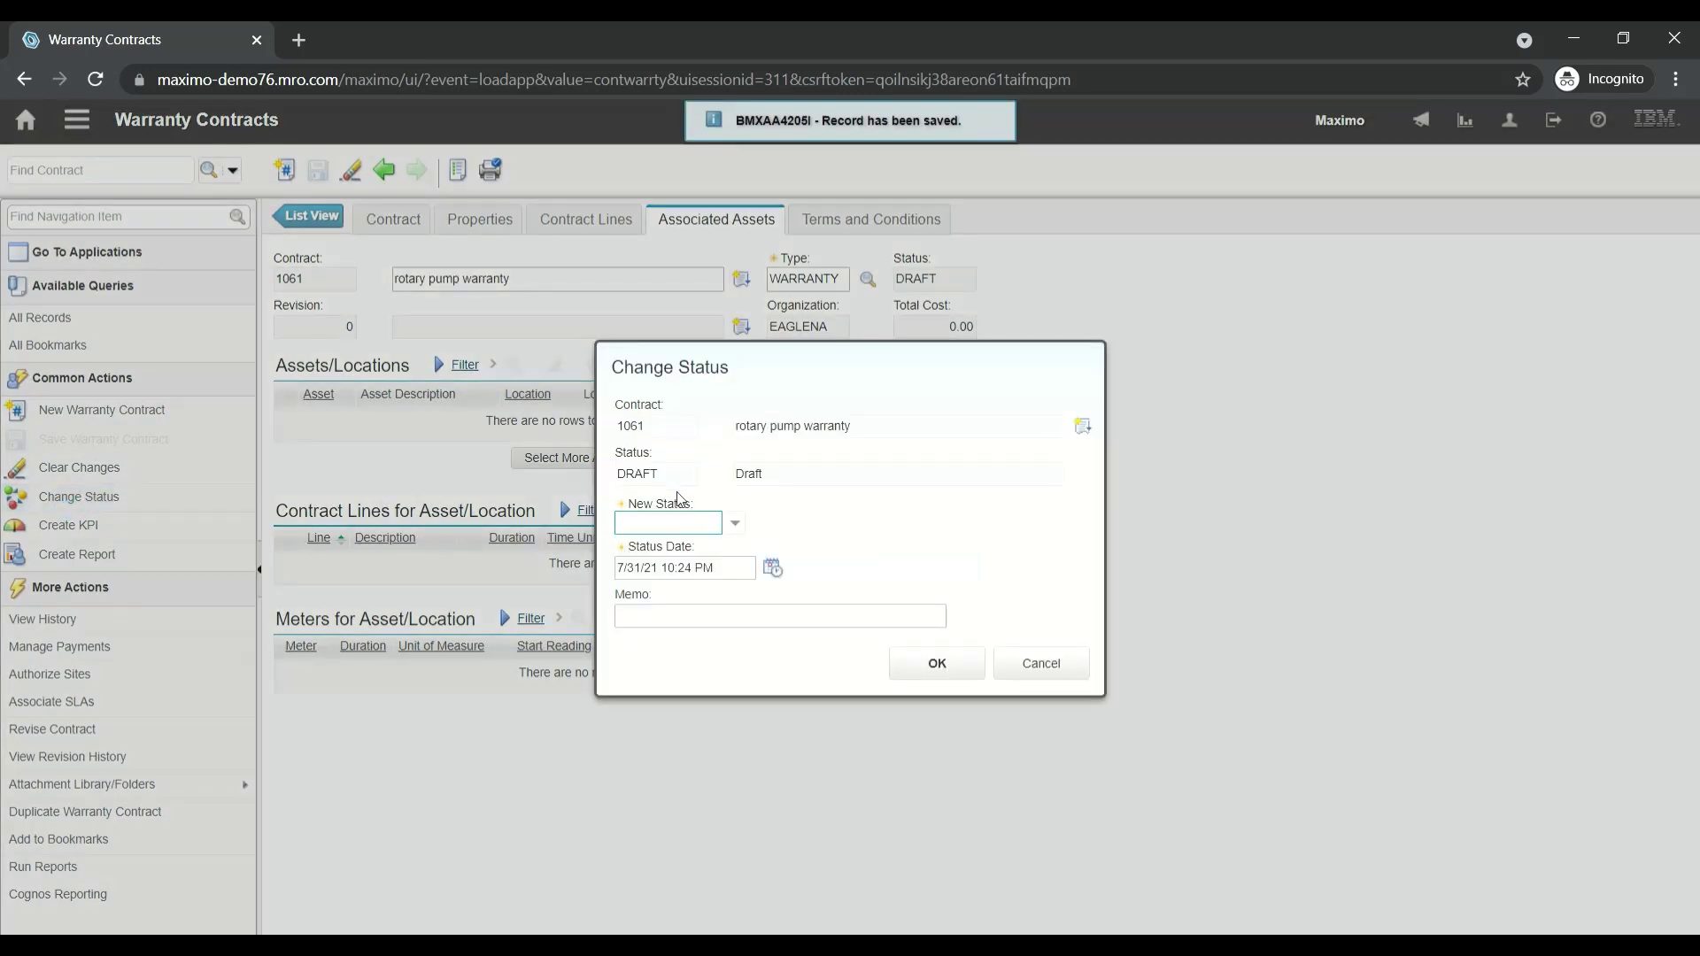
click(734, 525)
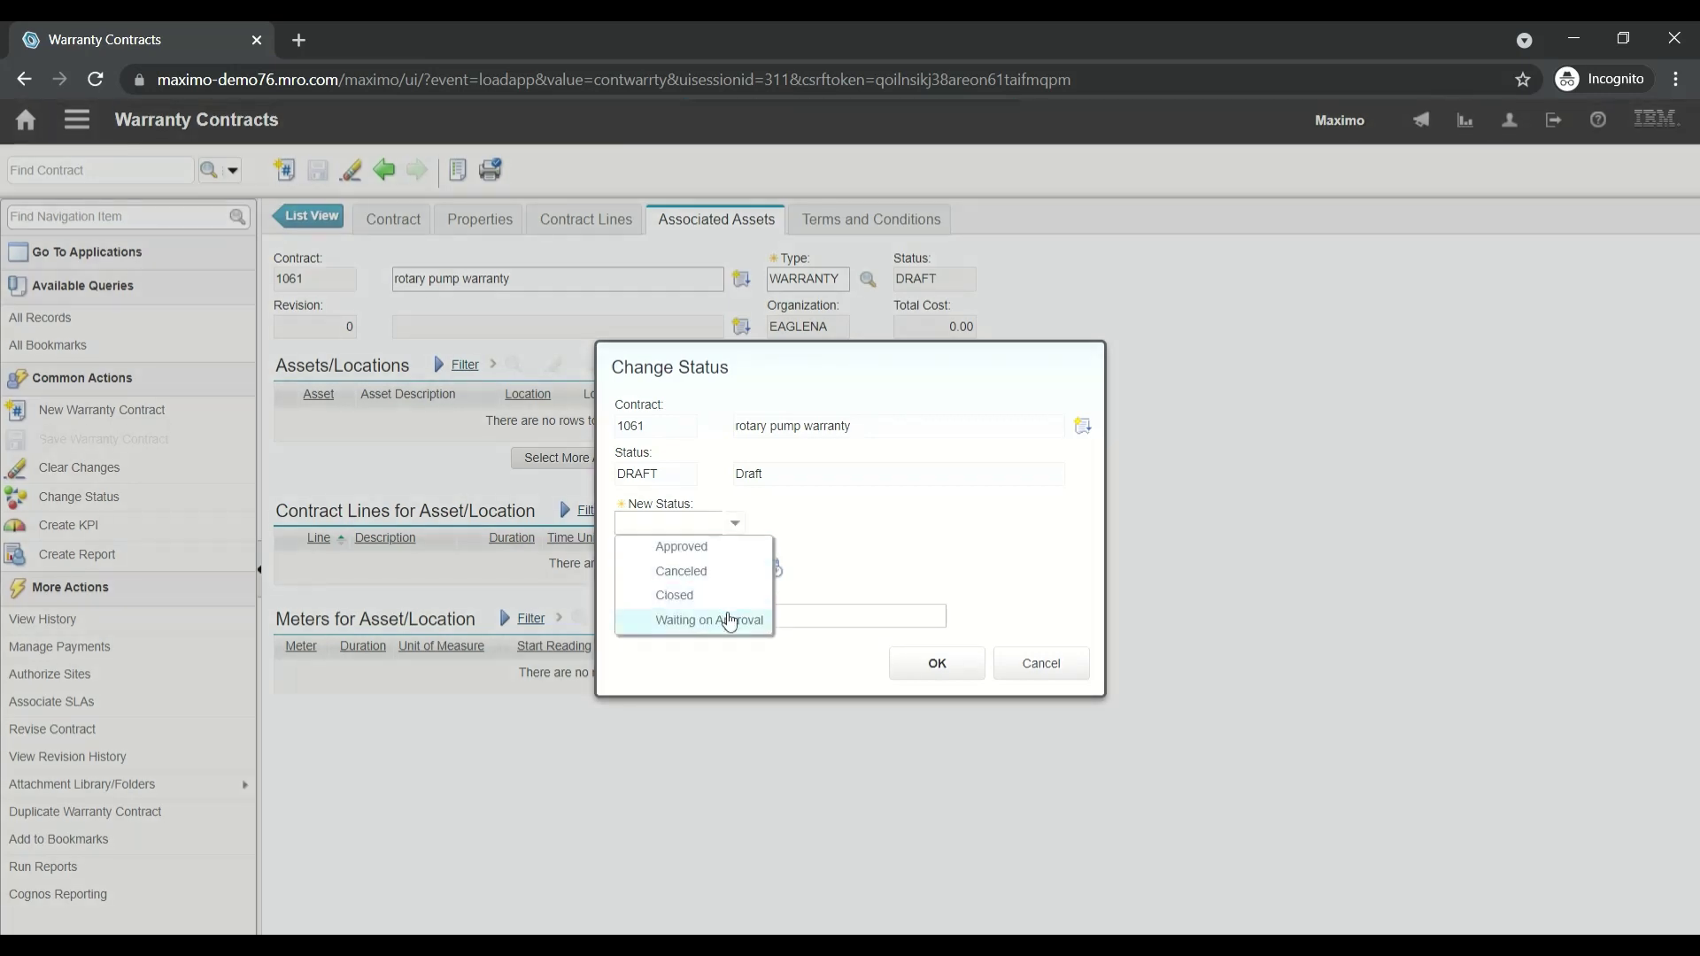
click(699, 551)
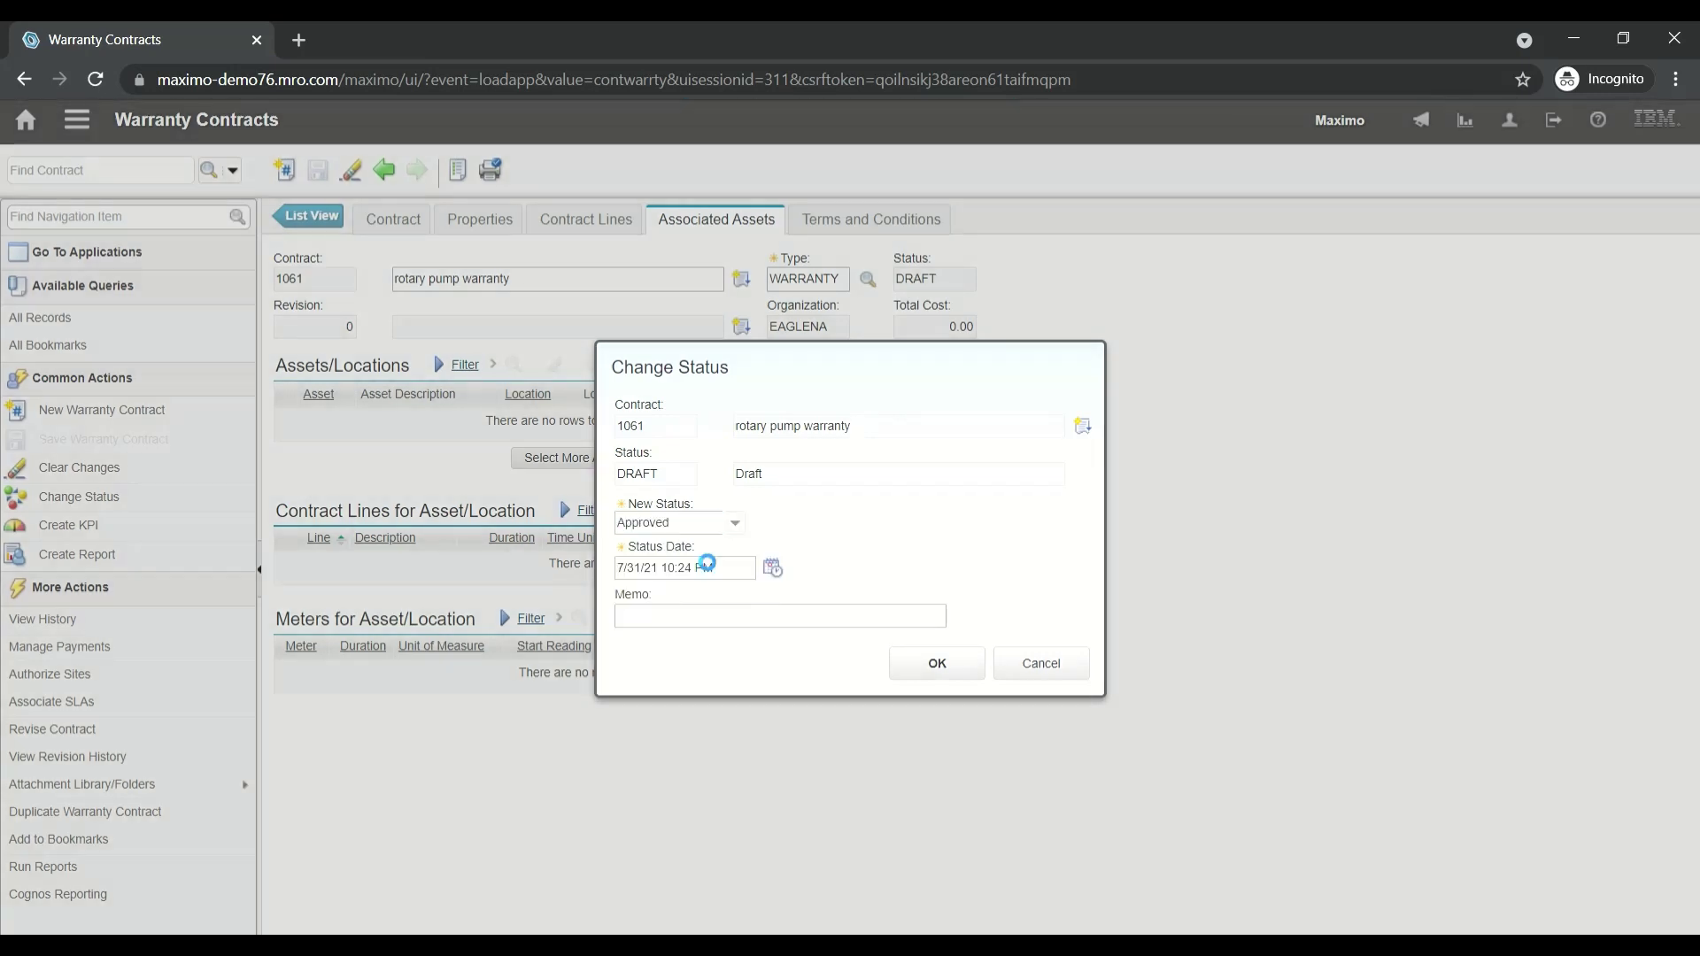
click(937, 665)
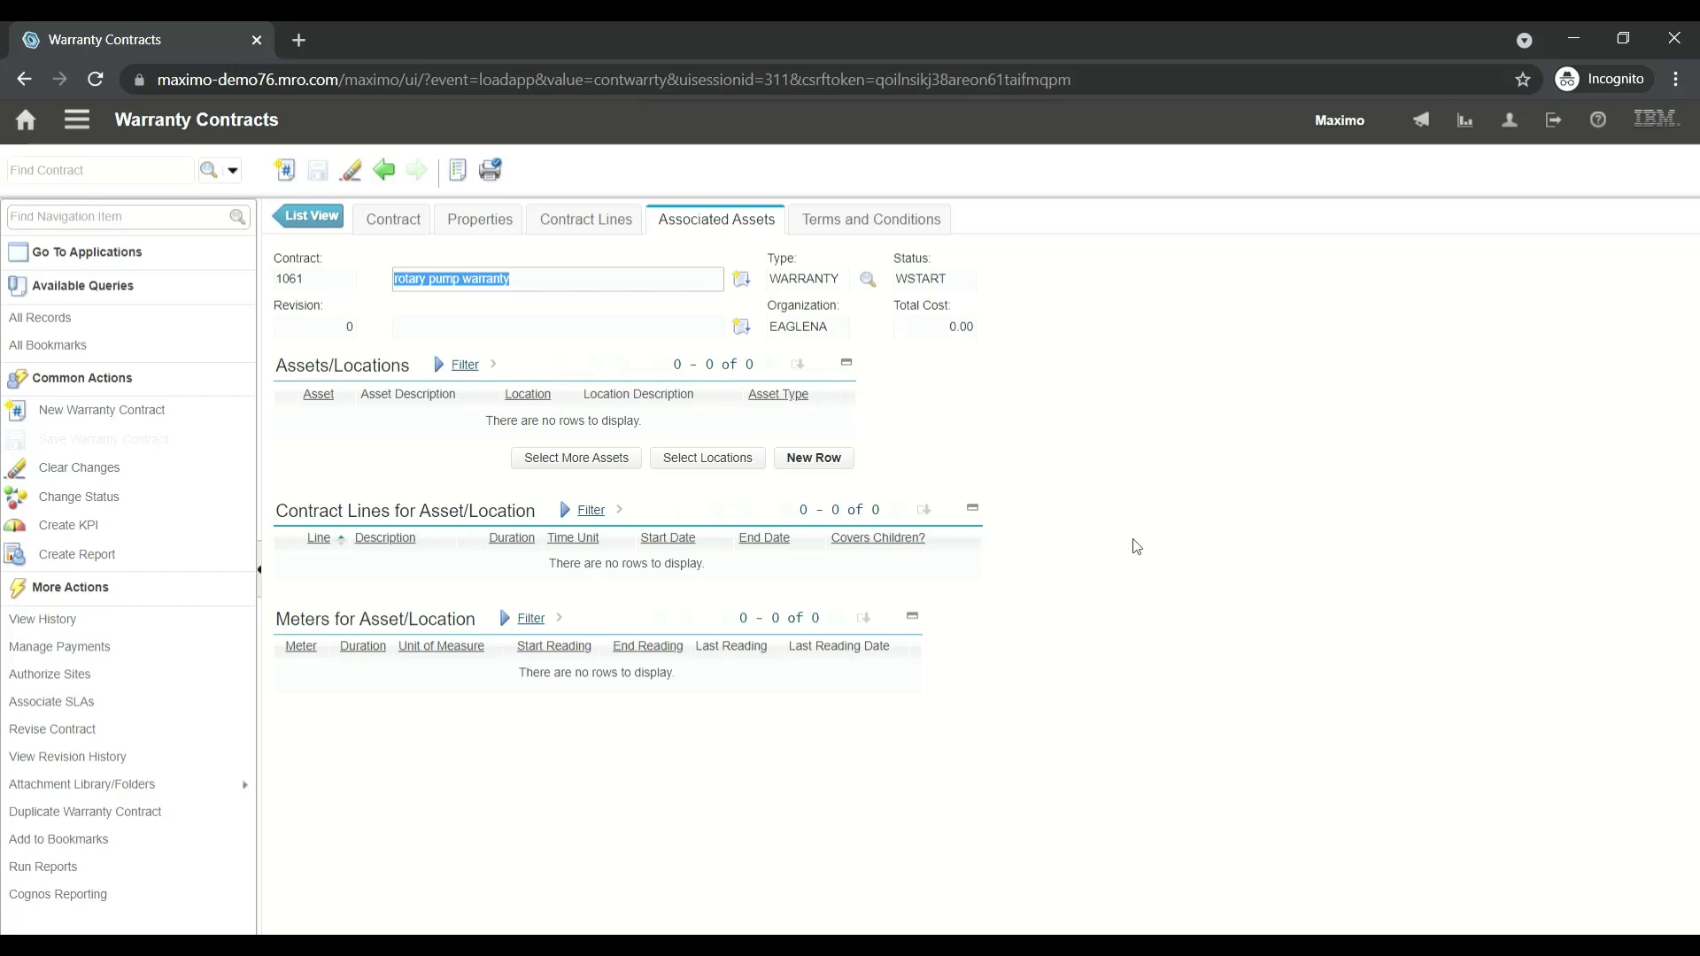
Search assets with the OPERATING status filter cleared and the description filtered by 'rotary'
click(595, 468)
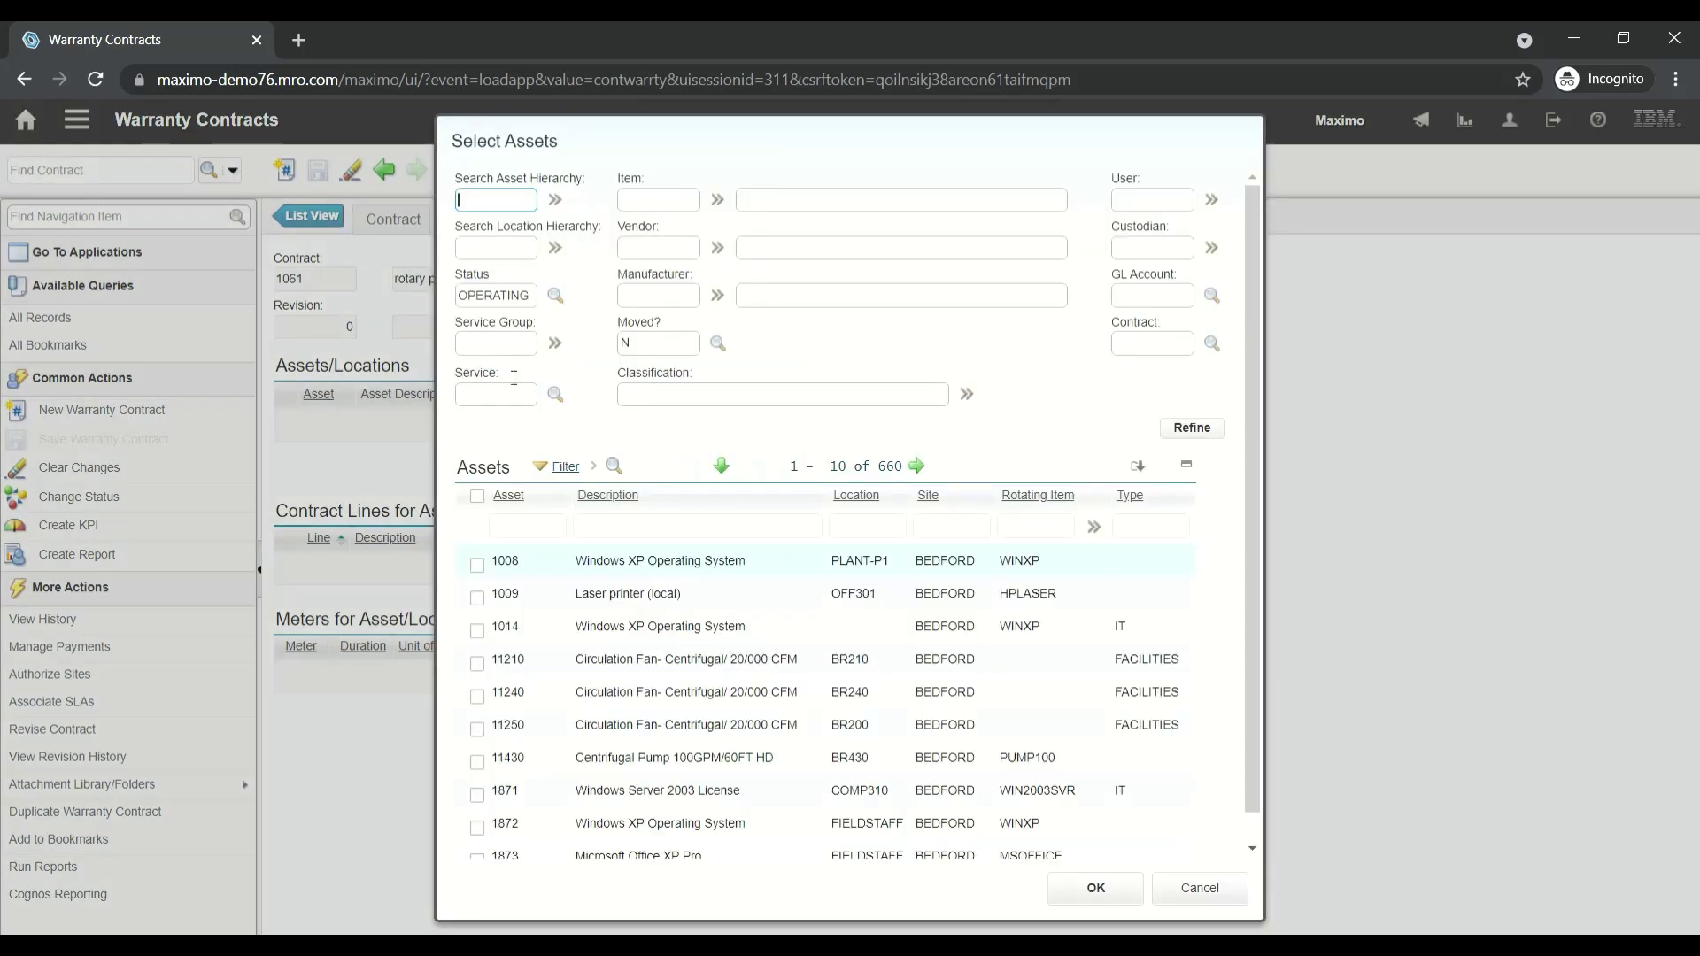
double_click(502, 295)
key(BackSpace)
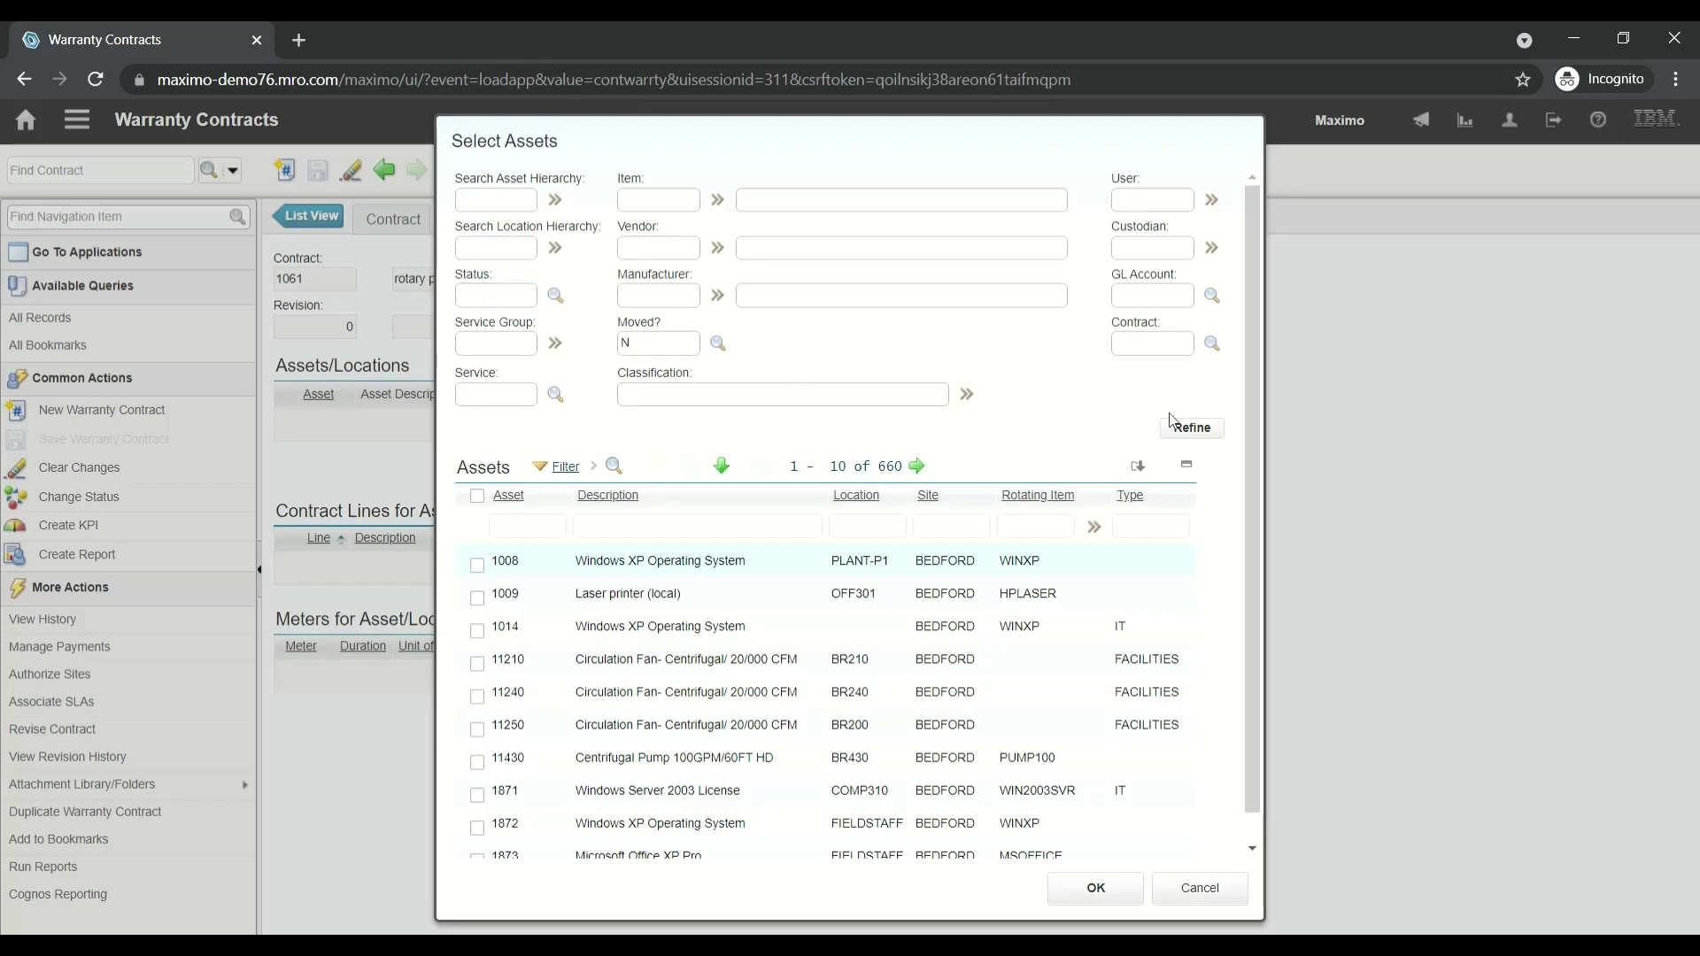
click(1192, 431)
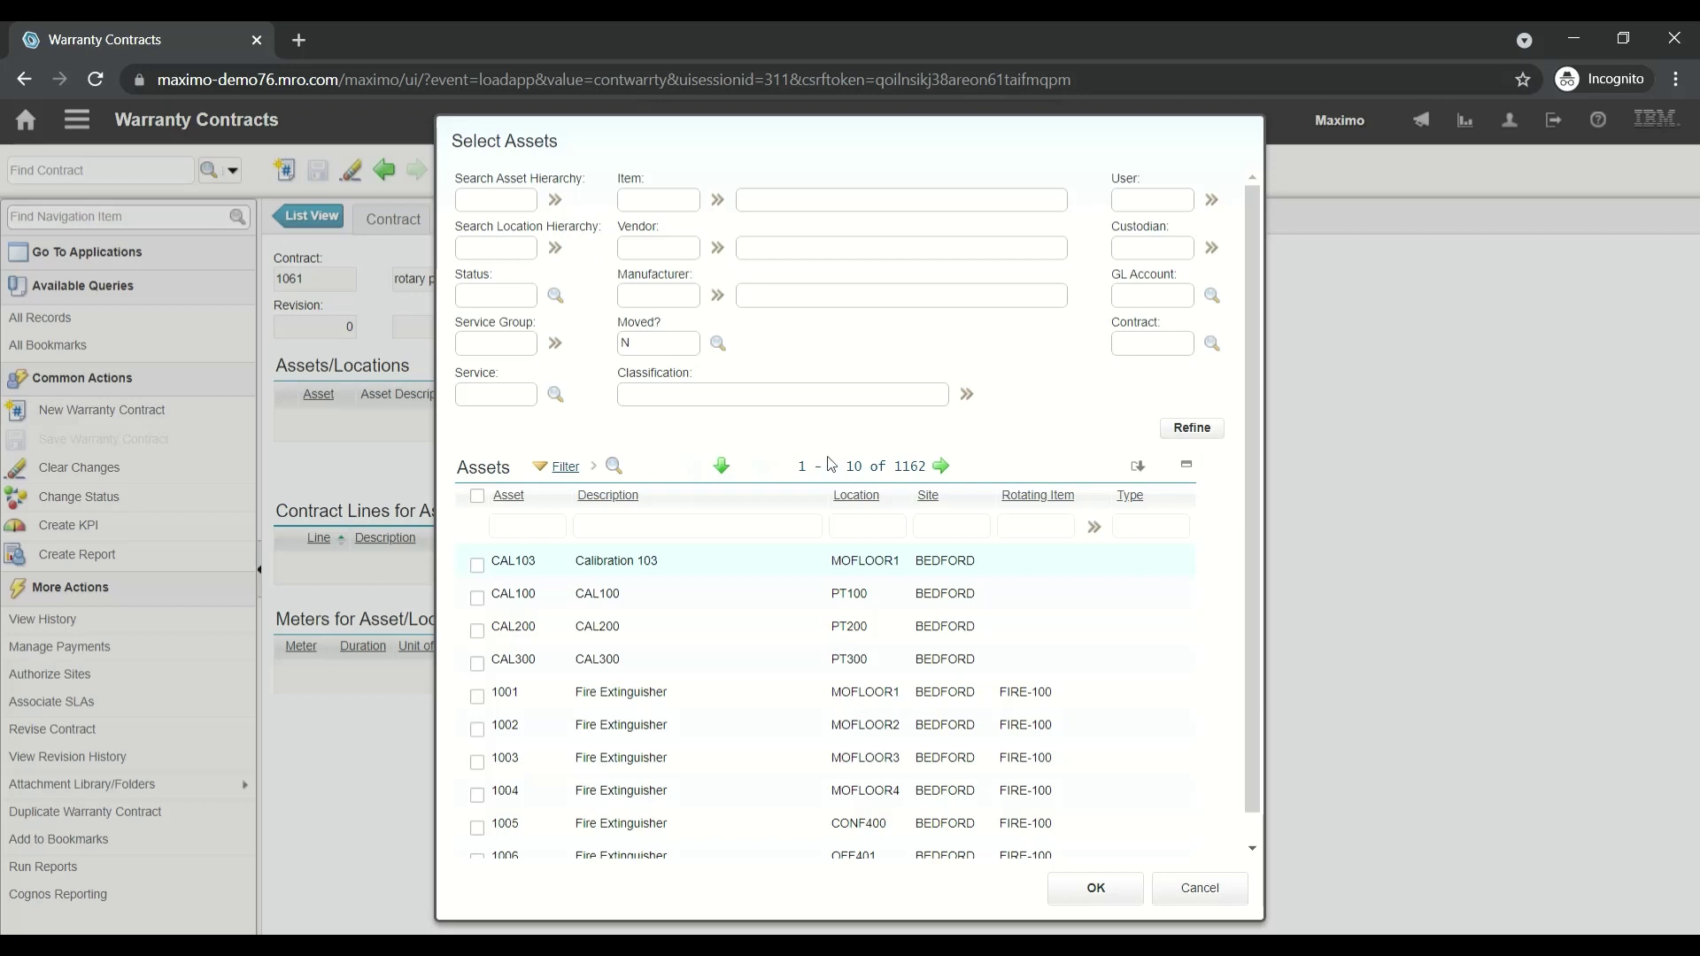
click(656, 527)
text(rotary)
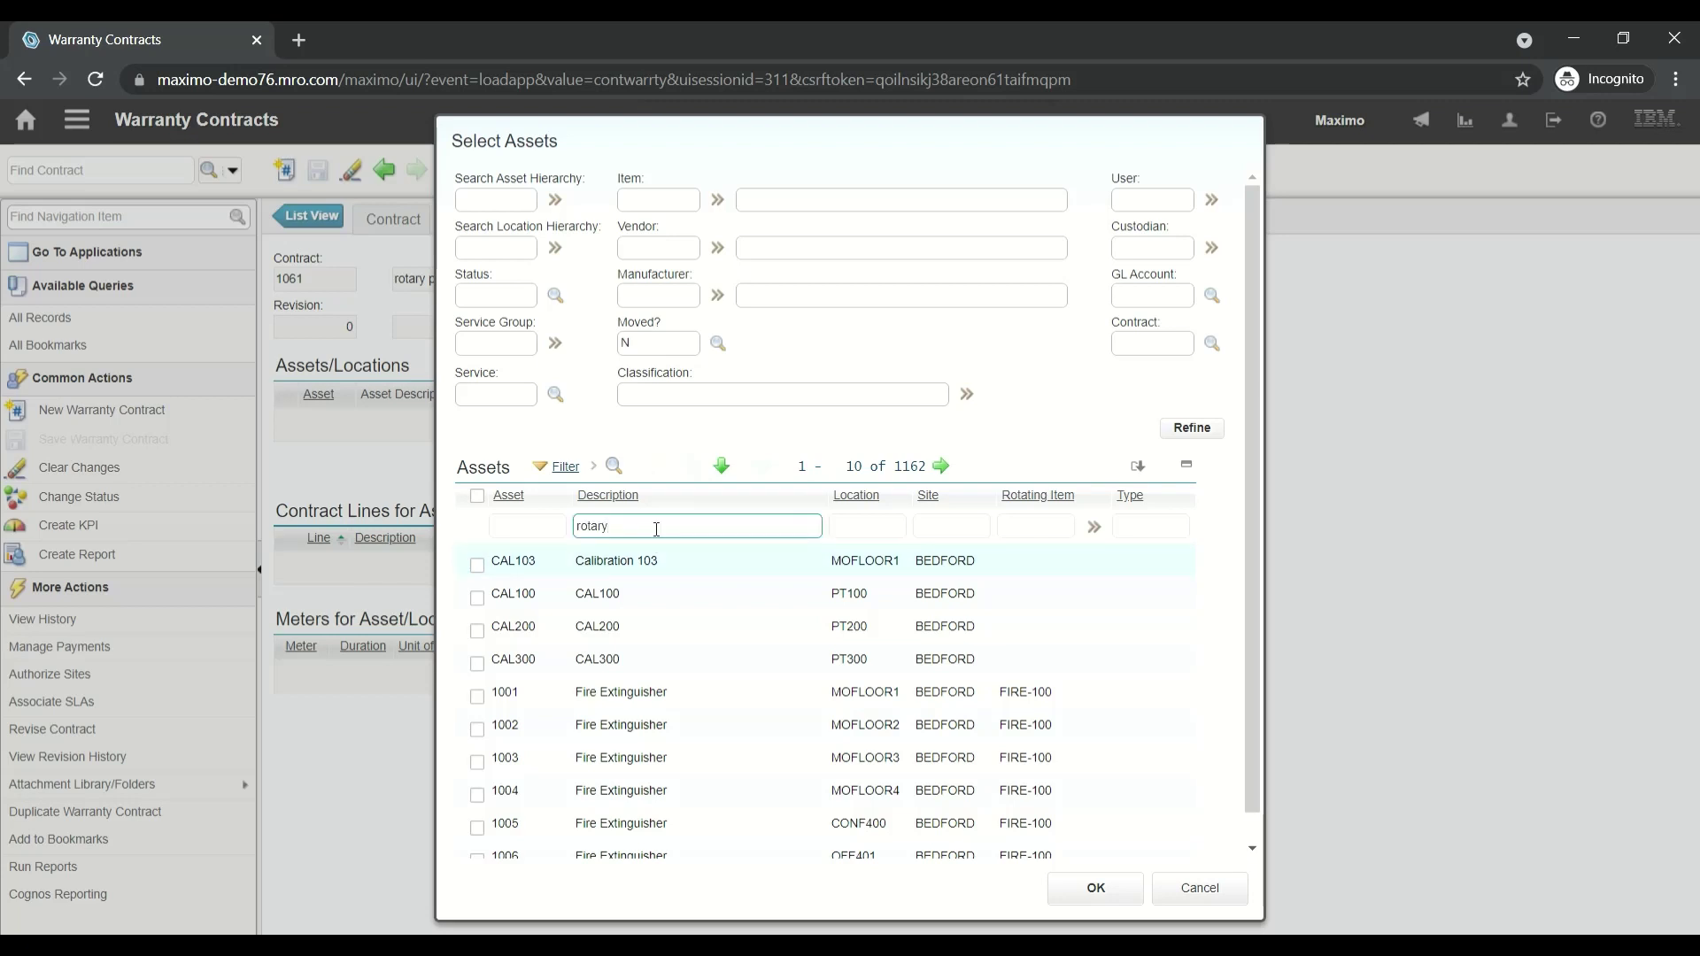
key(Return)
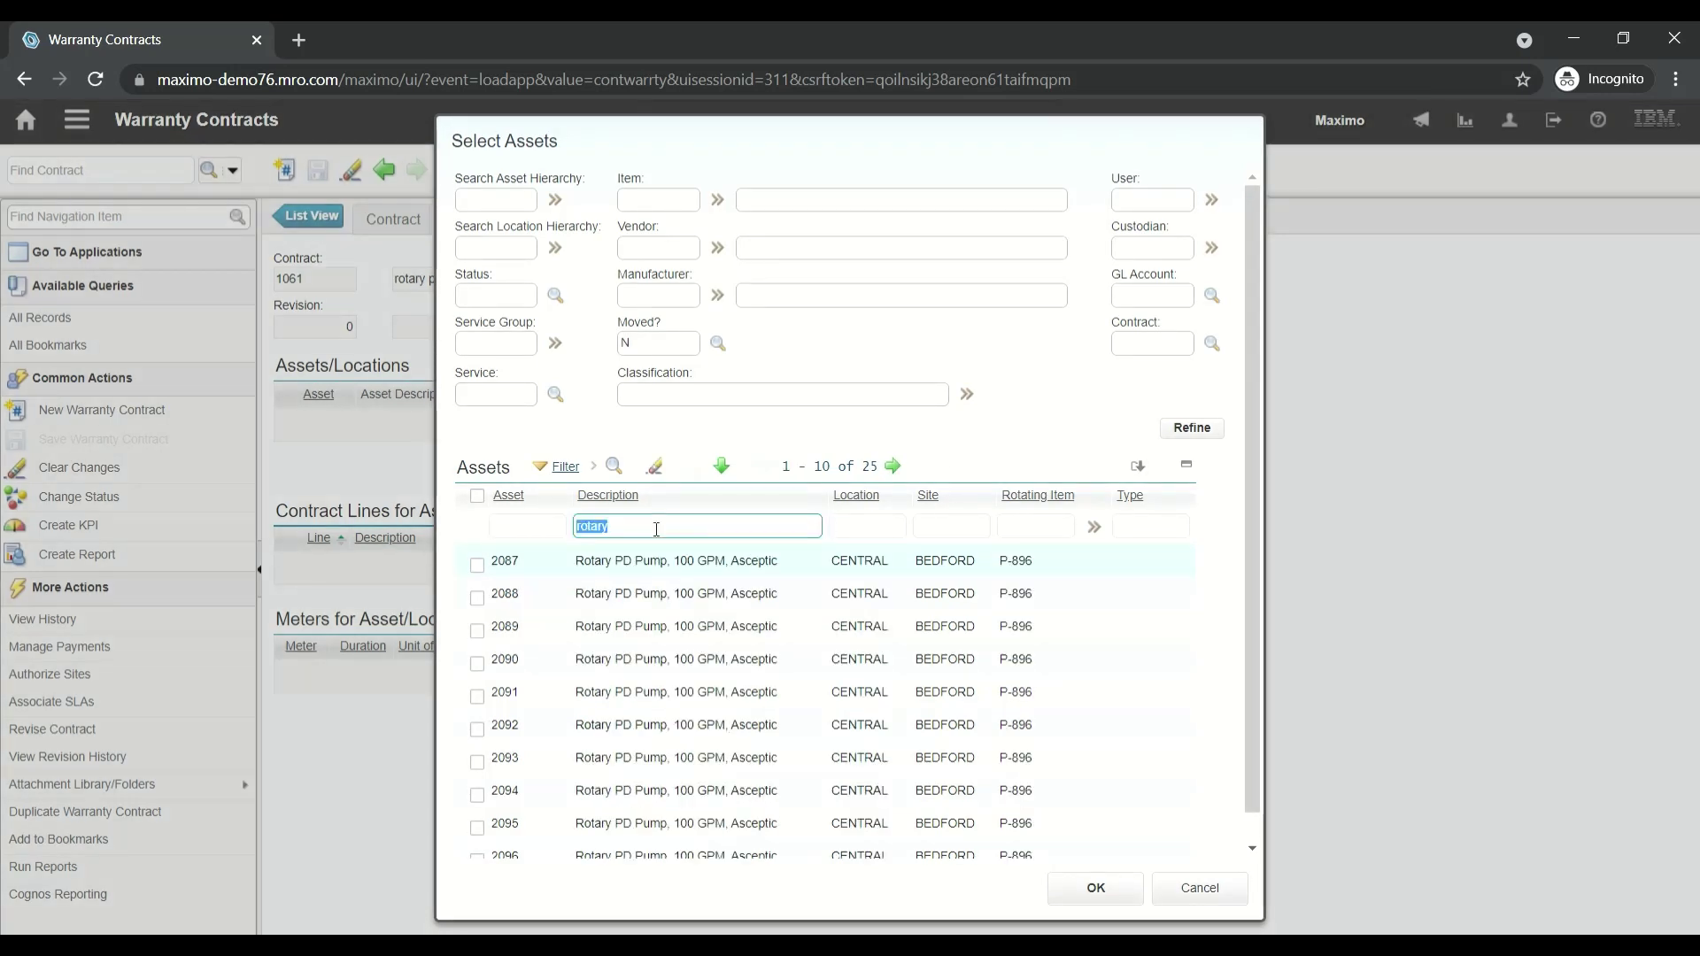
Select all 25 rotary pump assets across three pages and add them to the contract
click(477, 496)
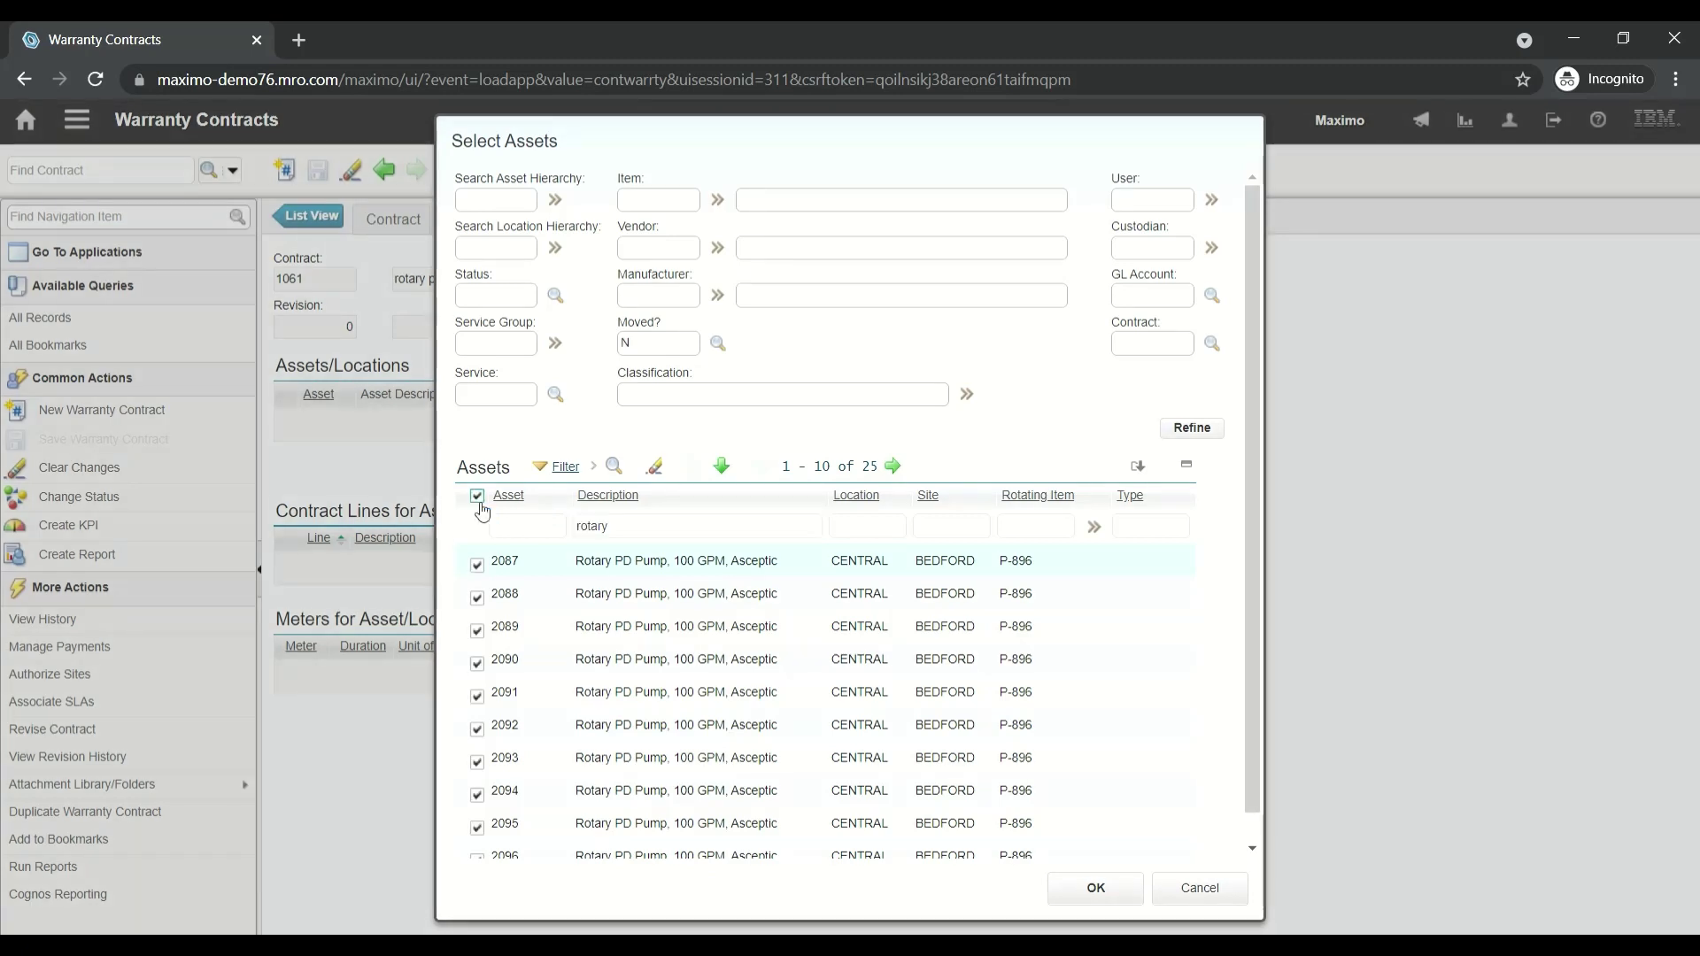
click(892, 466)
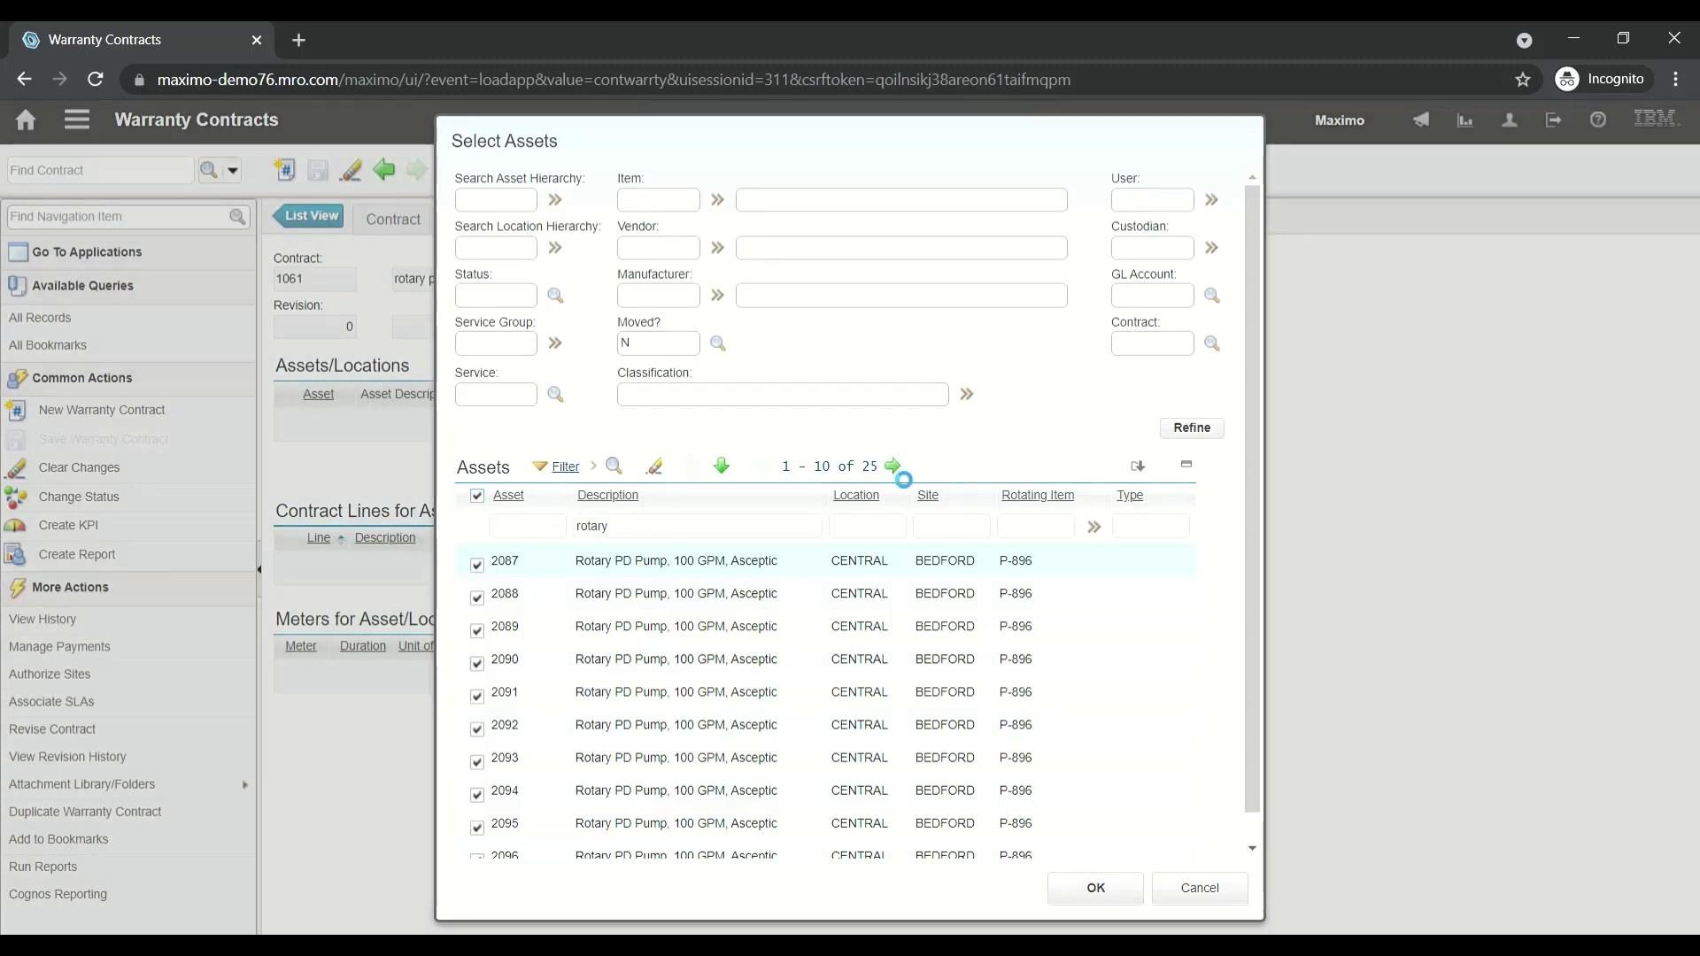
click(477, 496)
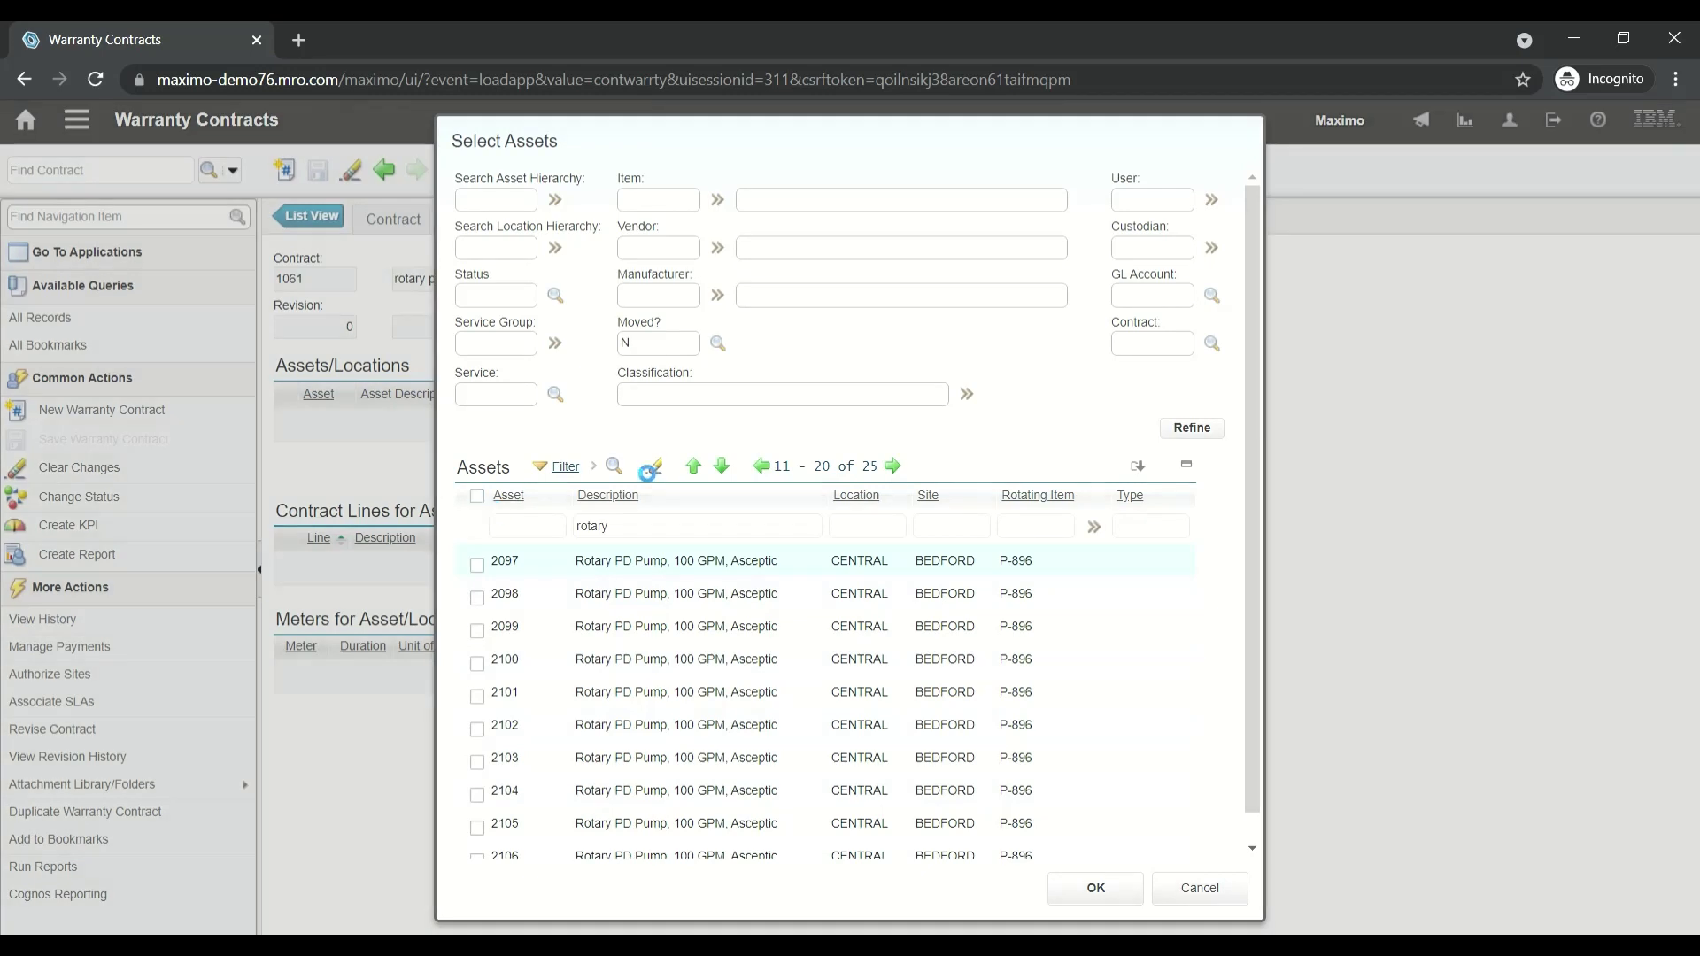
click(892, 466)
click(477, 496)
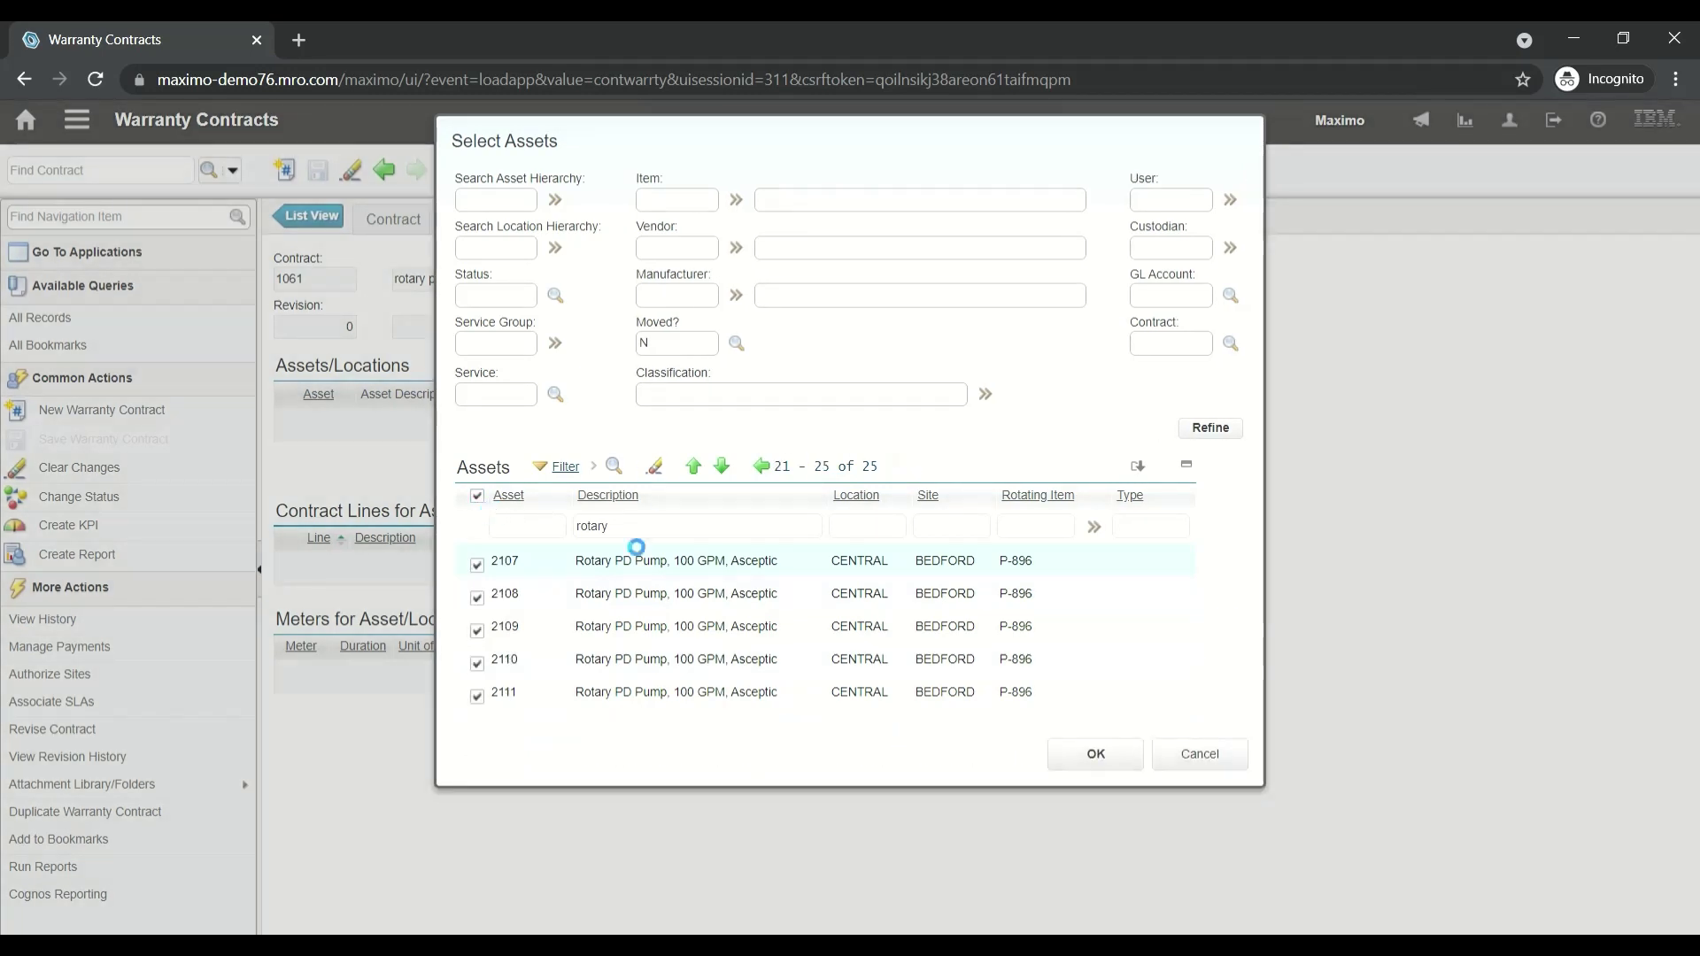
click(1104, 755)
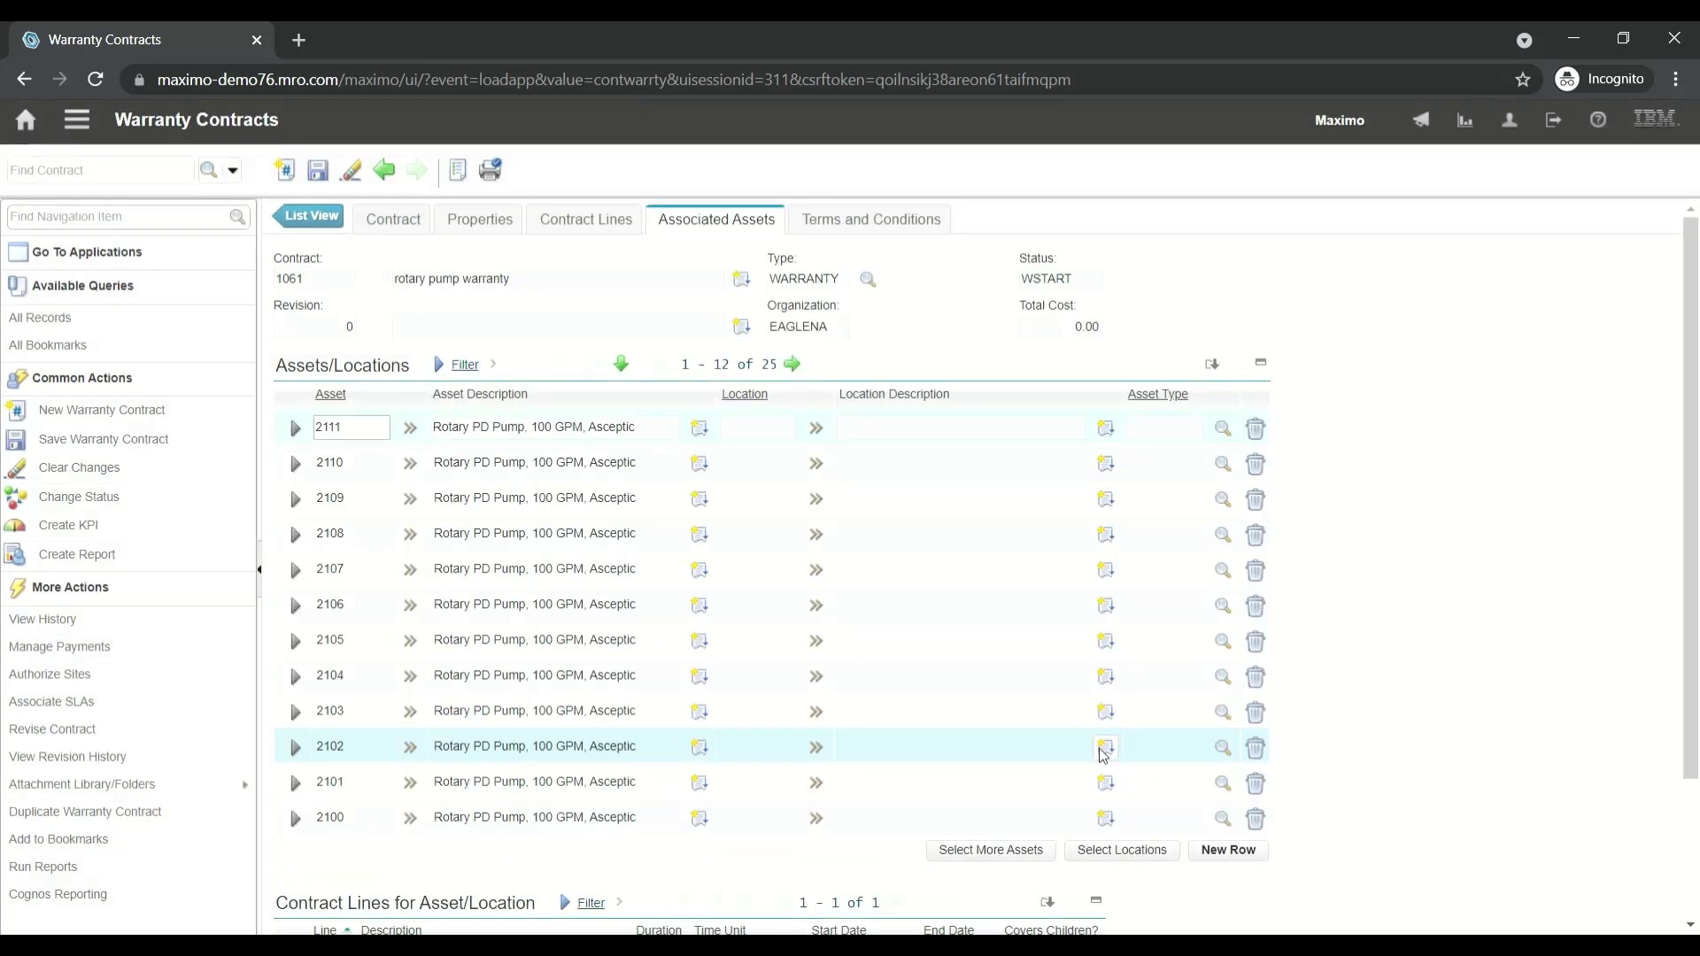
Save contract 1061 with its 25 associated rotary pump assets using the keyboard shortcut
key(ctrl+alt+s)
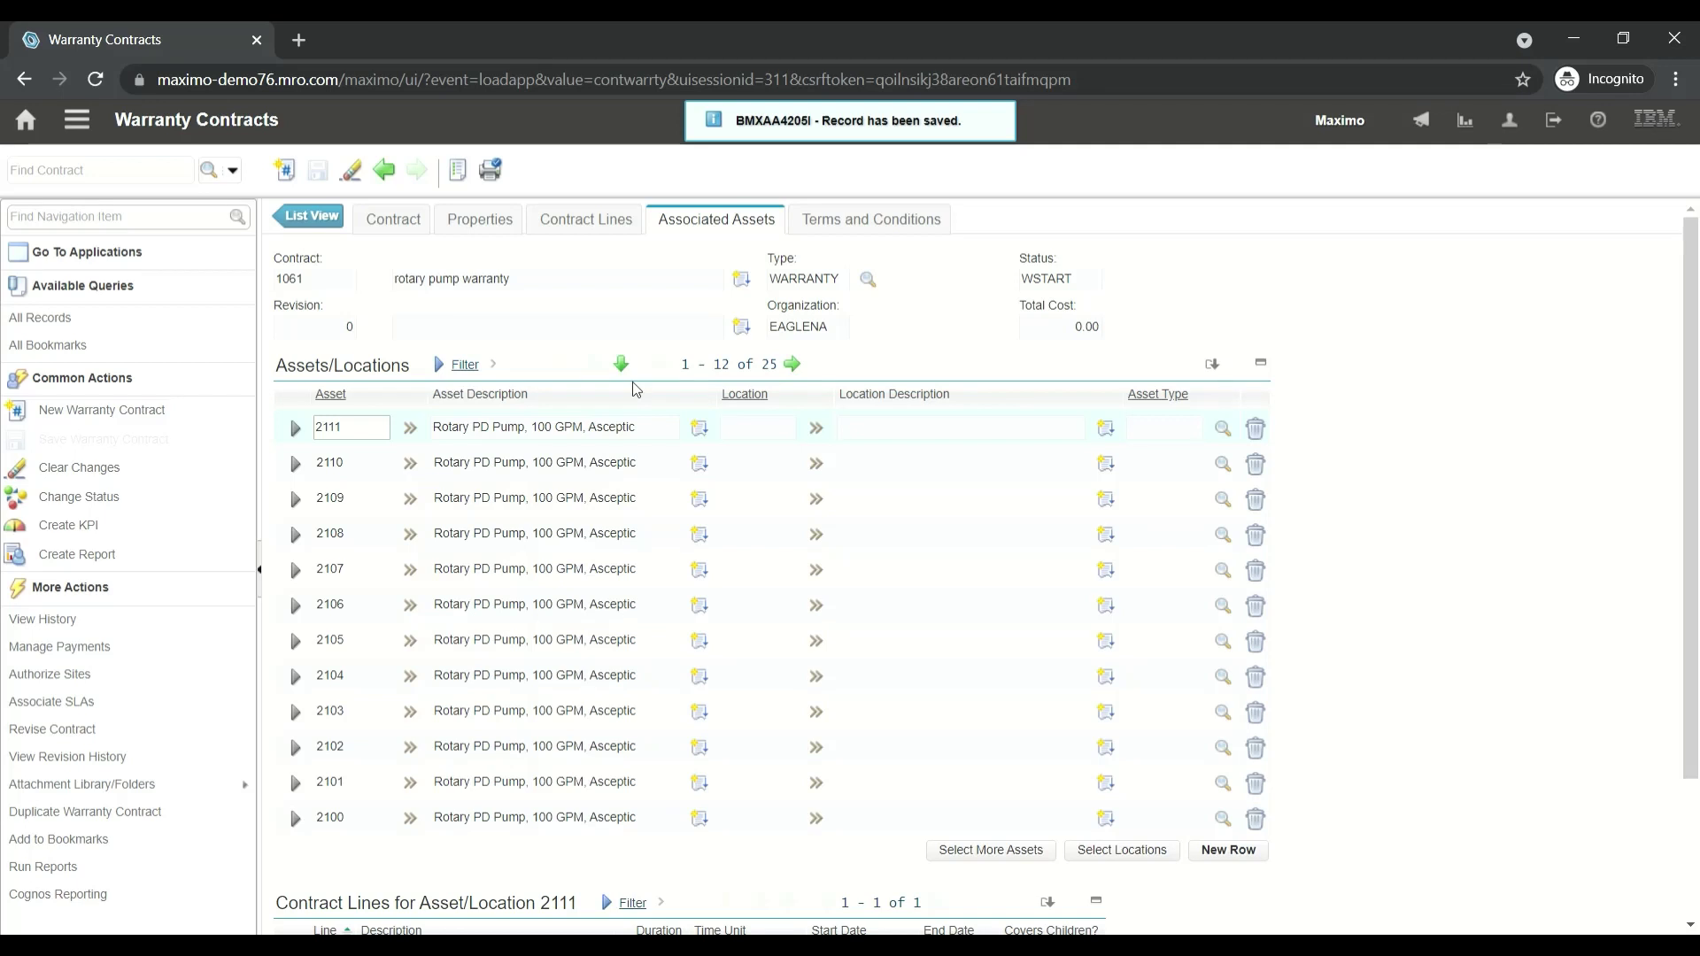